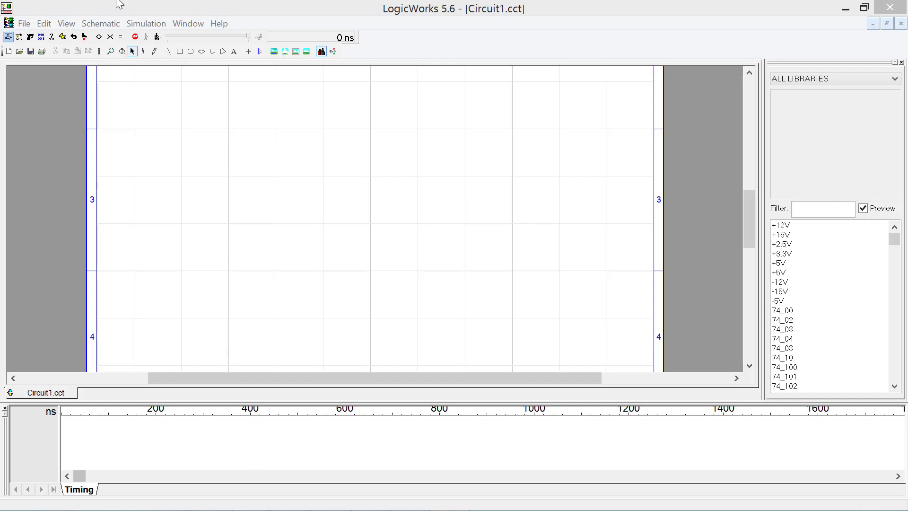
- Hide the Timing Window and show the Simulation Gates.clf library in the Parts Palette
left_click(182, 25)
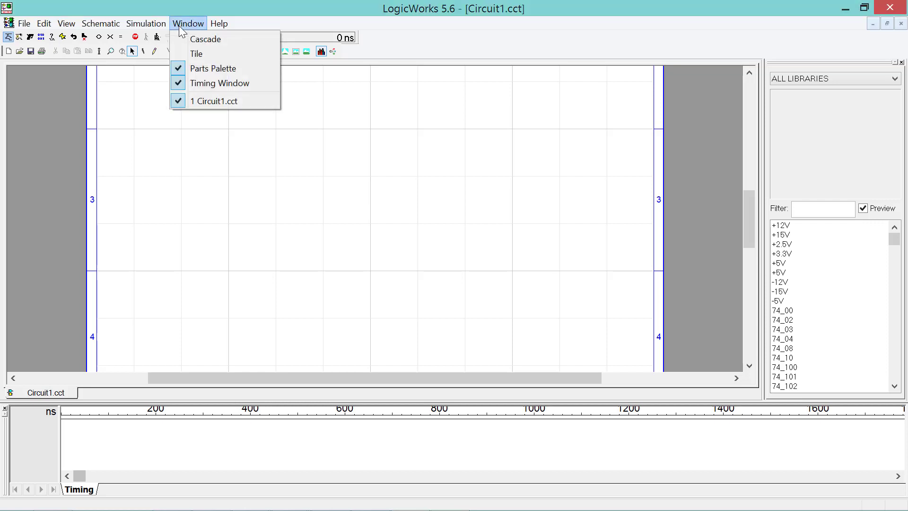
left_click(203, 84)
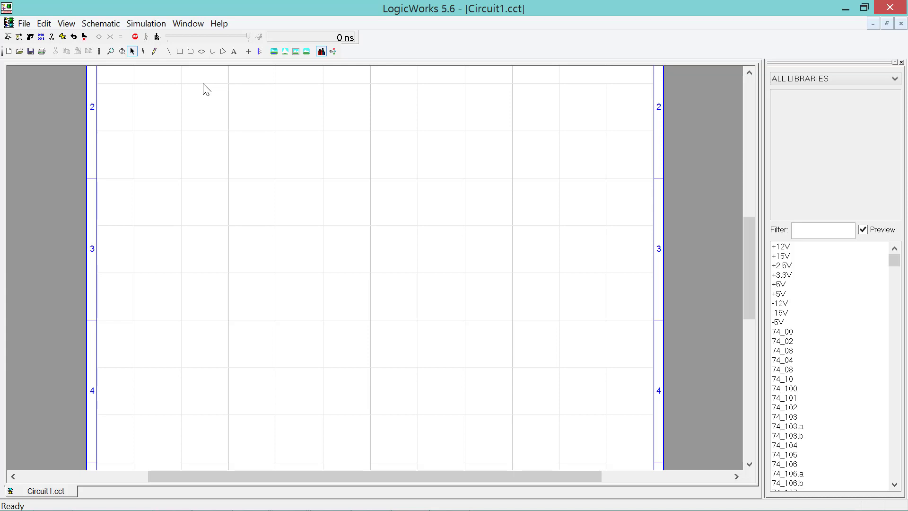
left_click(805, 78)
left_click(812, 150)
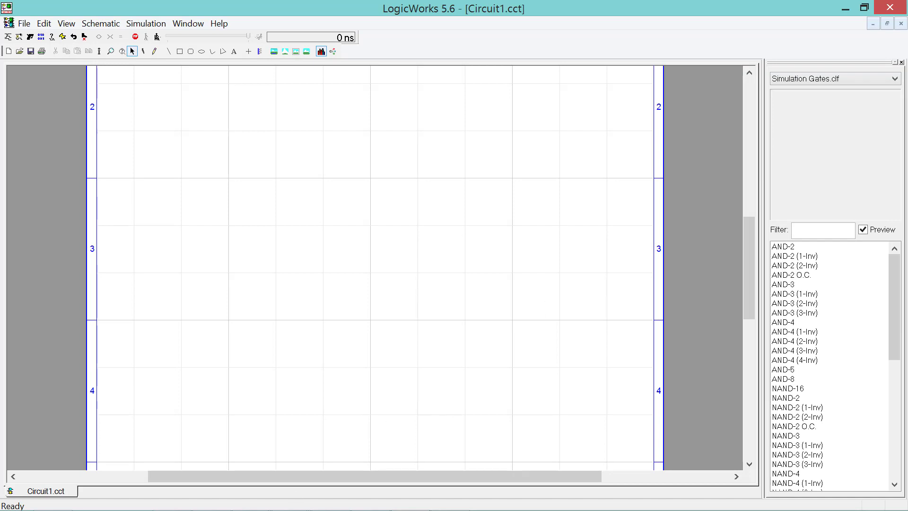
- Copy the formula F = AB + C’D + A’C from the cs321-lecture2b slide and return to Circuit1.cct
mouse_move(289, 498)
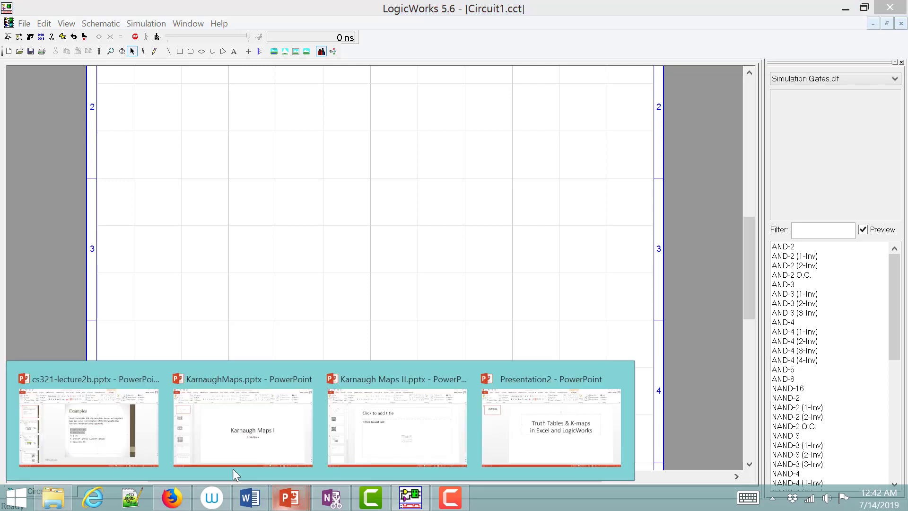
left_click(120, 420)
left_click(358, 287)
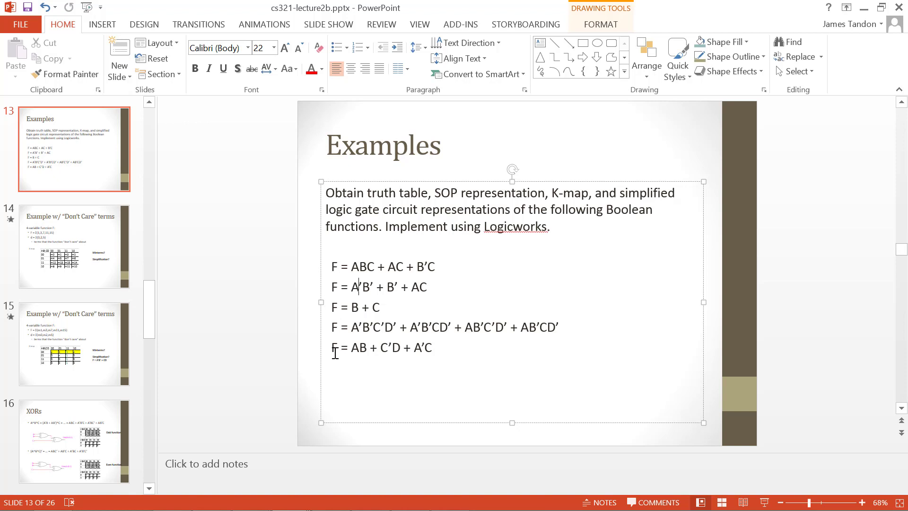
left_click_drag(333, 351, 431, 353)
key("ctrl+c")
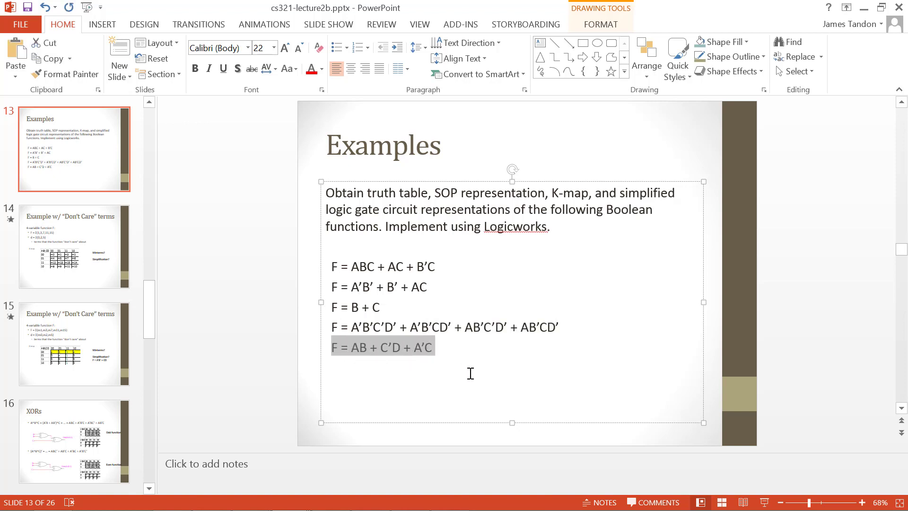
mouse_move(418, 504)
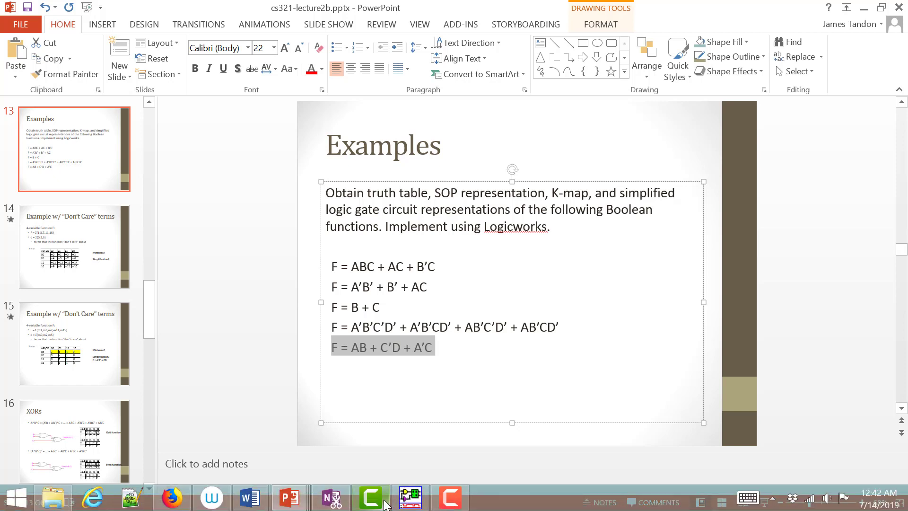
left_click(415, 501)
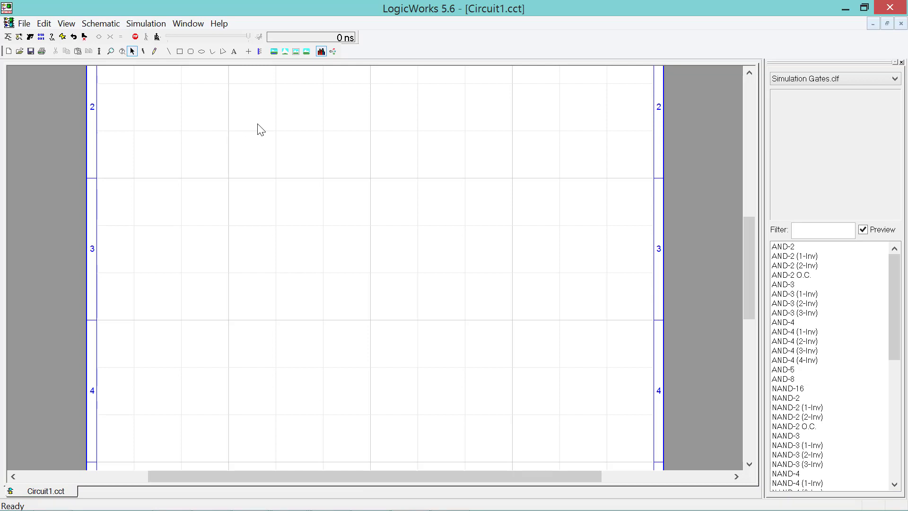
- Paste F = AB + C’D + A’C as a text label near the top of the page
key("ctrl+v")
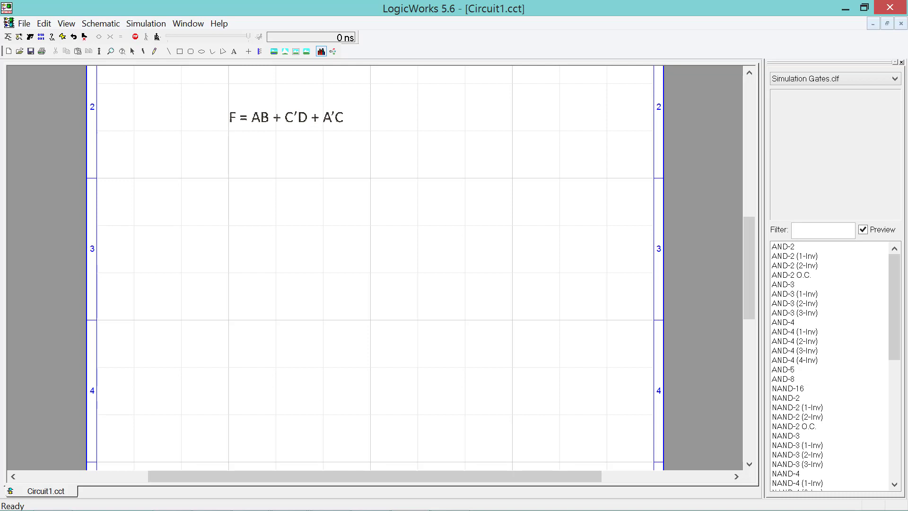
left_click(286, 117)
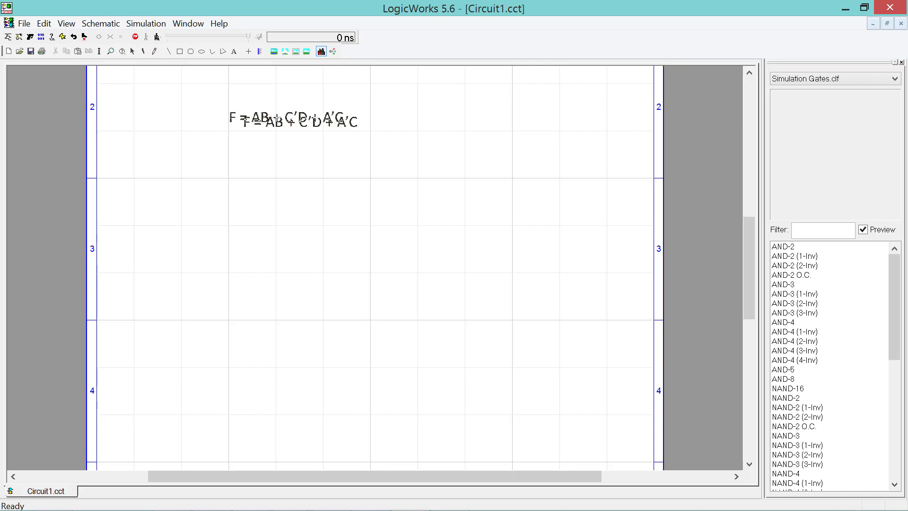
key("Escape")
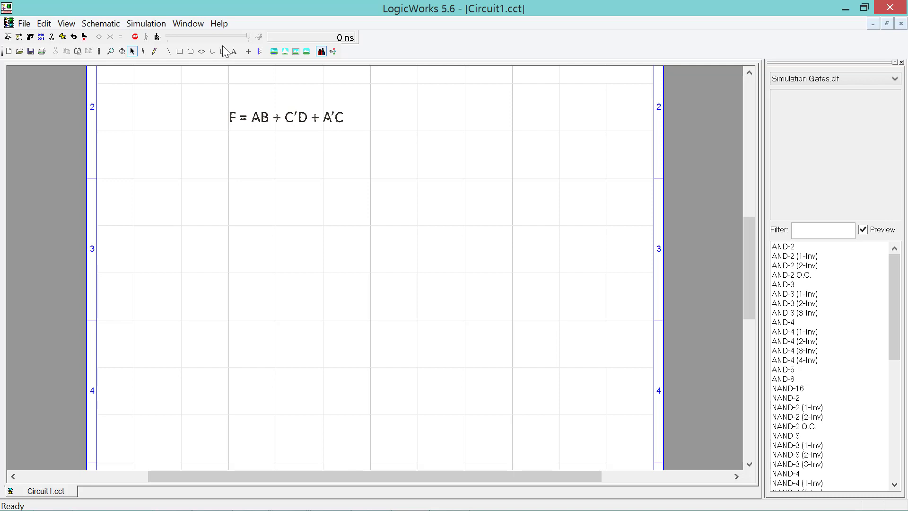
left_click(248, 51)
- Draw a long vertical signal line below the formula and copy it
left_click_drag(228, 165, 228, 438)
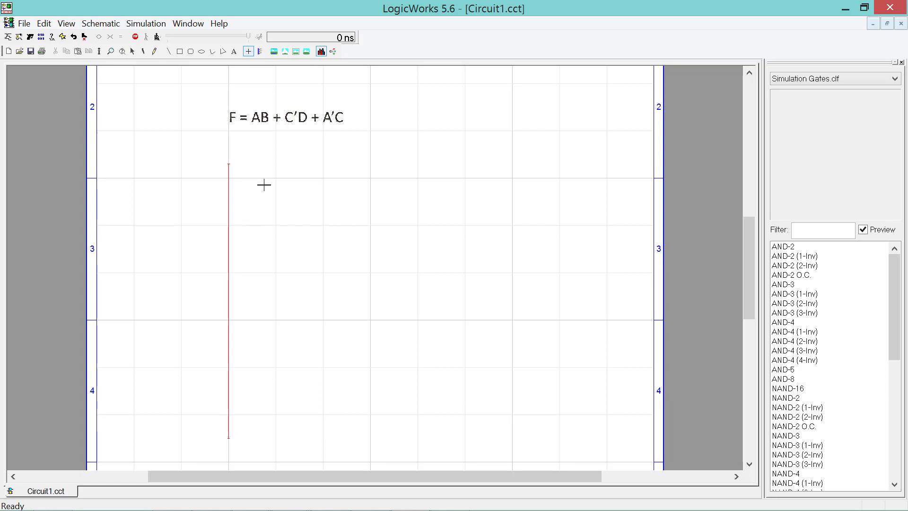
key("space")
left_click(229, 217)
key("ctrl+c")
left_click(264, 231)
- Paste five copies of the line: three beside the first, two further right
key("ctrl+v")
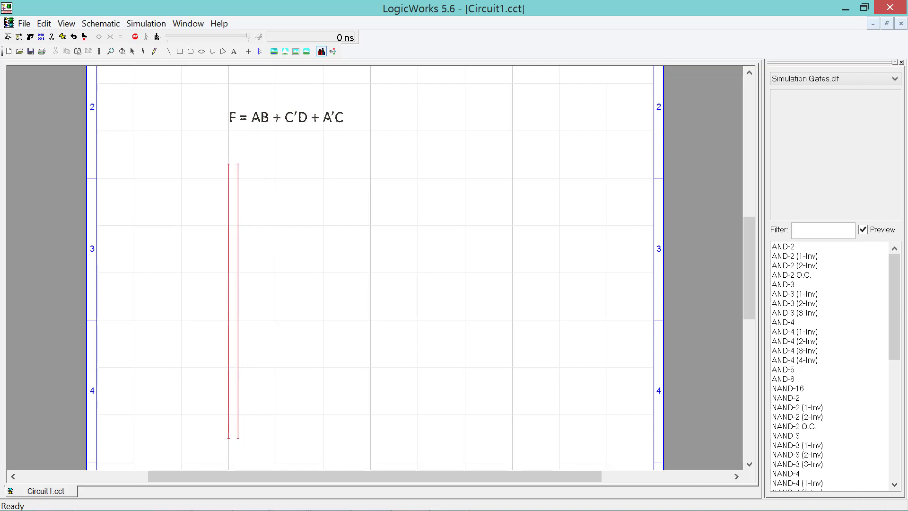
left_click(238, 164)
left_click(247, 163)
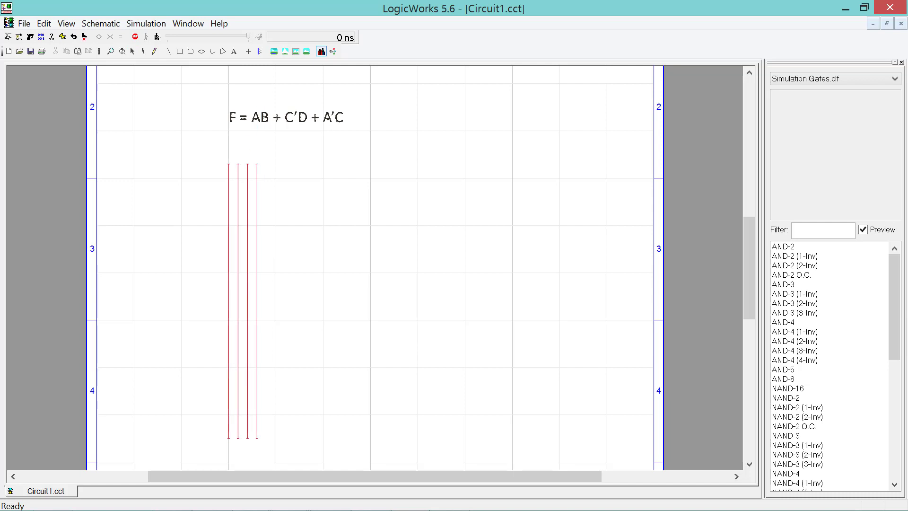
left_click(257, 164)
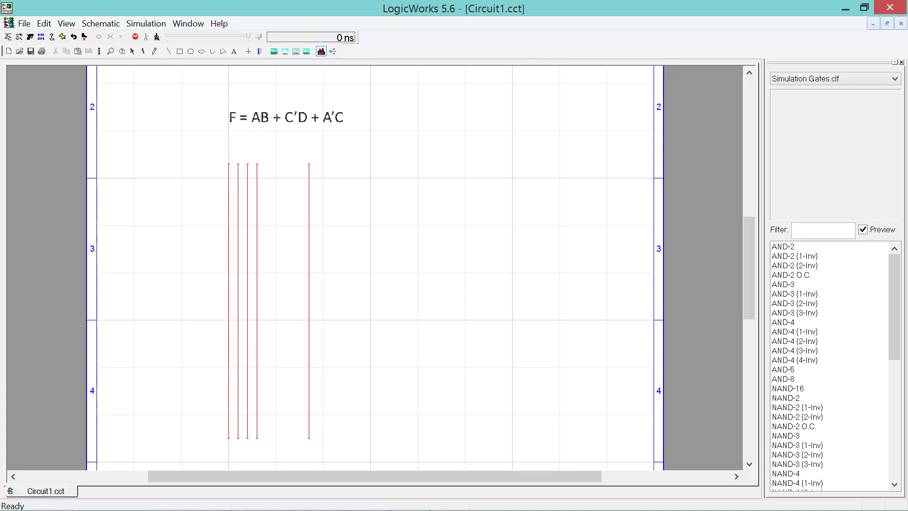
left_click(308, 164)
left_click(318, 164)
key("Escape")
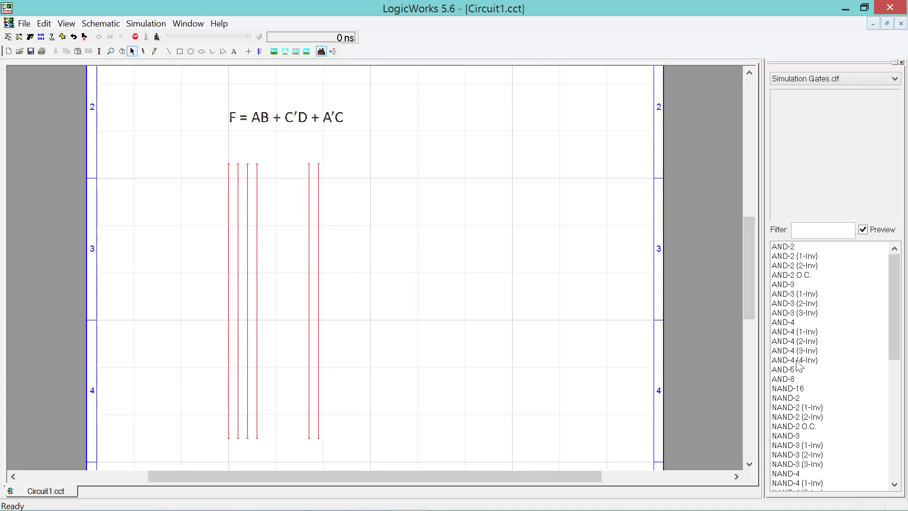
scroll(798, 365, "down", 4)
scroll(798, 365, "down", 1)
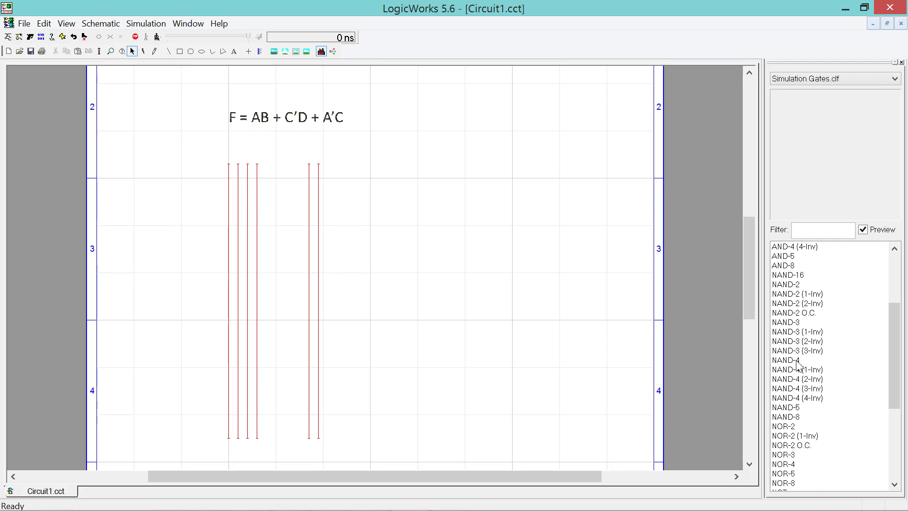
scroll(797, 365, "down", 4)
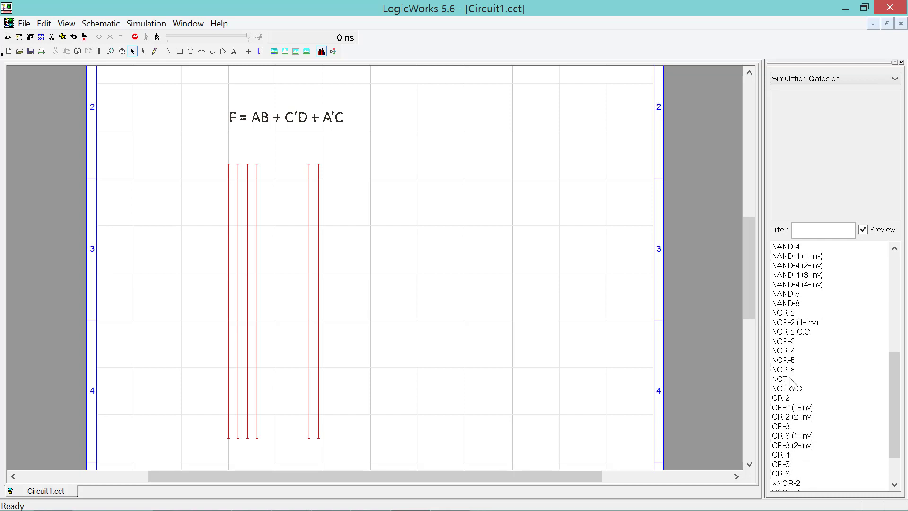
- Place two NOT gates beside the lines and wire the upper one's input to the first line
left_click(793, 379)
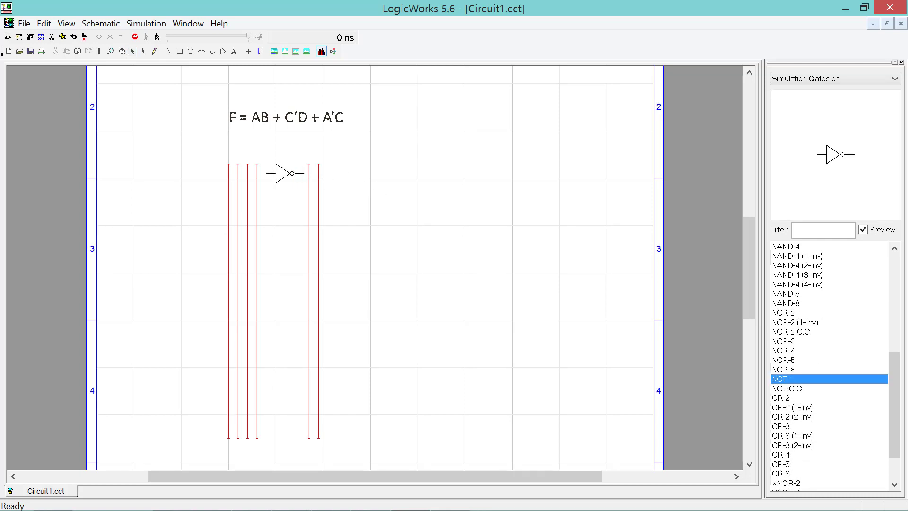
left_click(284, 173)
left_click(283, 192)
key("Escape")
mouse_move(267, 173)
left_mouse_down()
mouse_move(229, 173)
mouse_move(265, 194)
mouse_move(248, 192)
left_mouse_up()
- Name the first four signal lines A, B, C and D
left_click(155, 51)
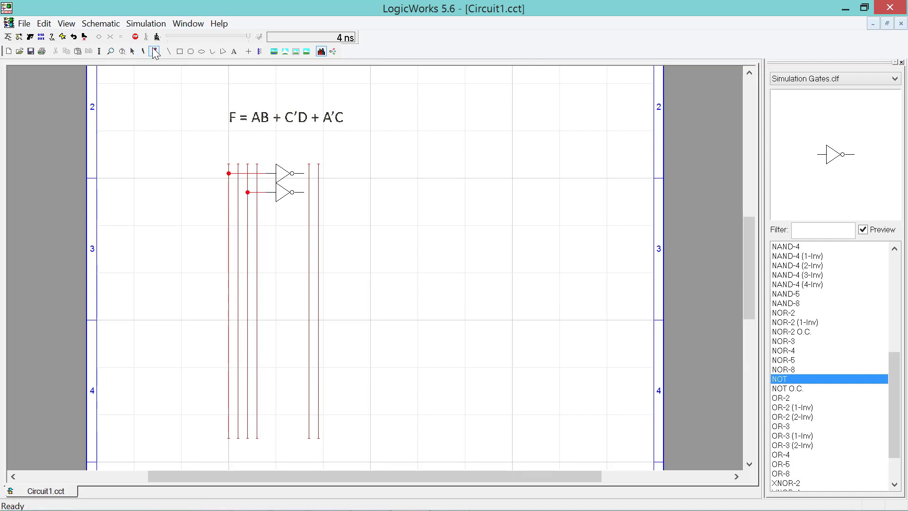
left_click(229, 163)
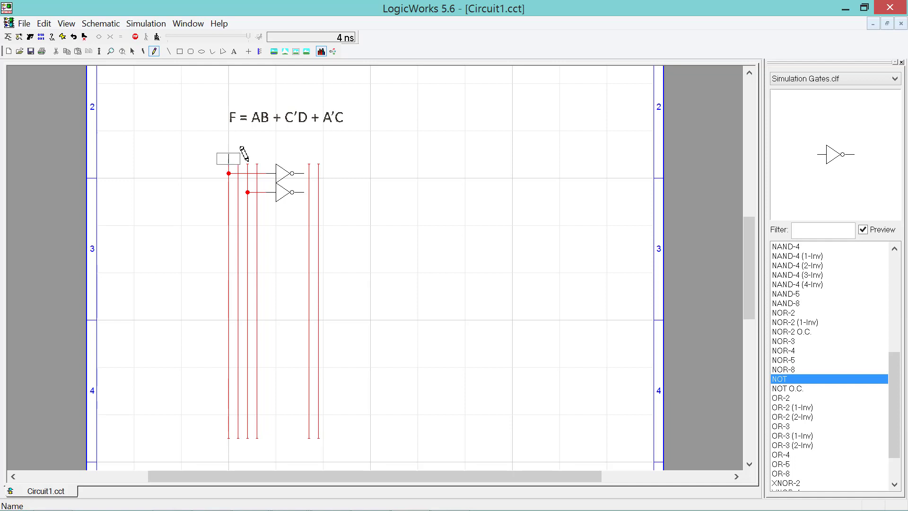
type("A")
key("Return")
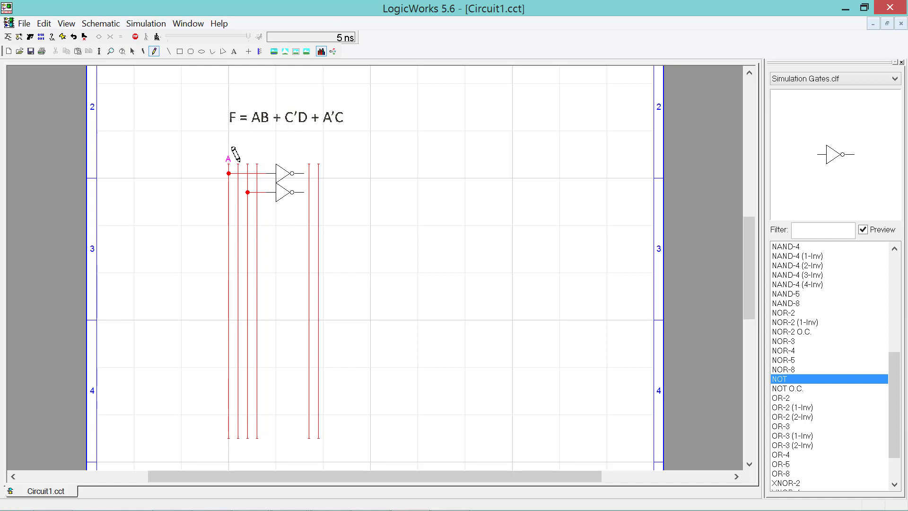
left_click(238, 164)
type("B")
key("Return")
left_click(247, 163)
type("C")
key("Return")
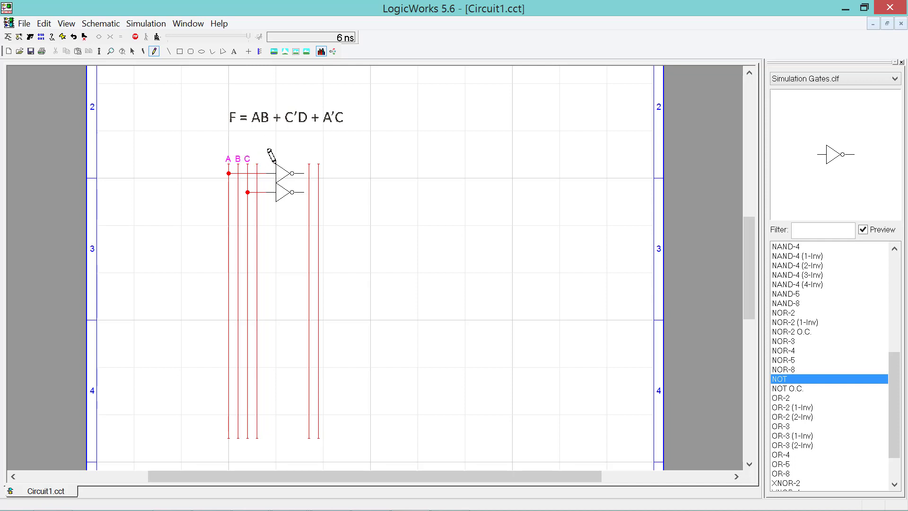
left_click(256, 163)
type("D")
key("Return")
- Name the right-hand lines A’ and C’, and wire the upper NOT output to A’
left_click(309, 163)
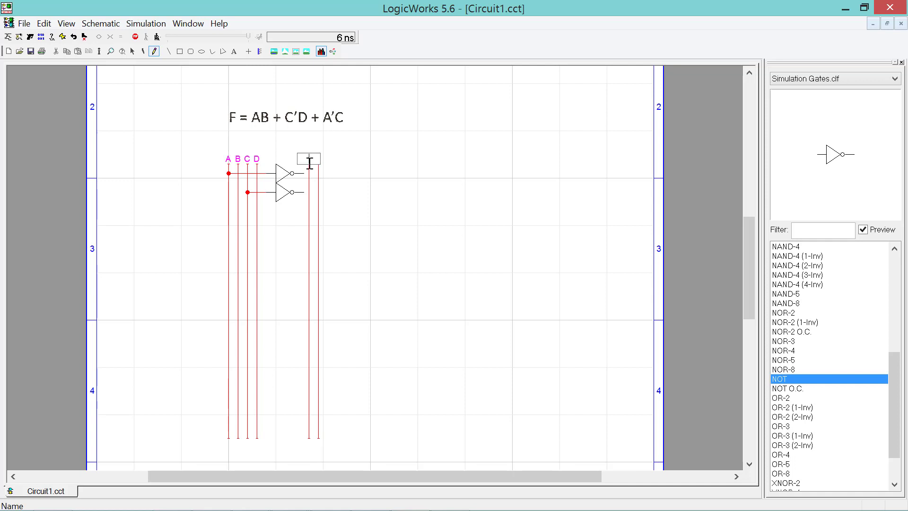
type("A")
key("Return")
left_click(319, 163)
type("C'")
key("Return")
key("Escape")
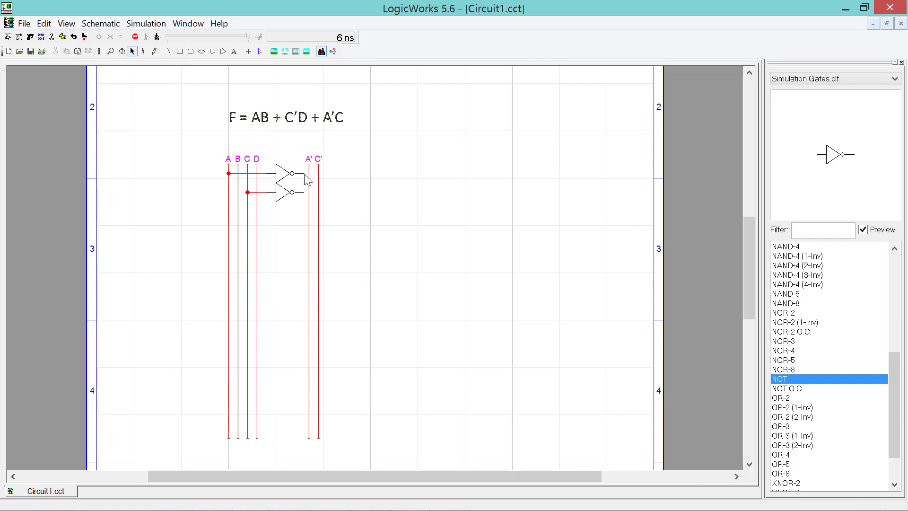
left_click_drag(304, 174, 318, 192)
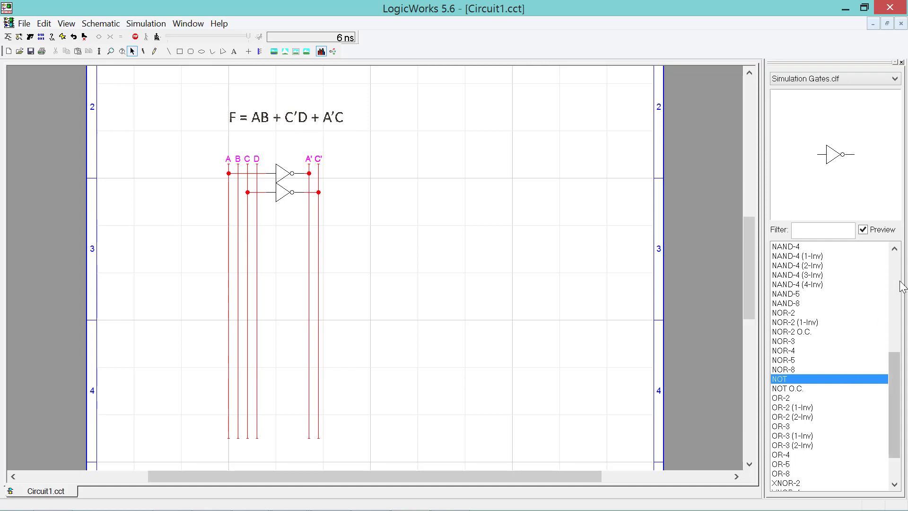
- Place three stacked AND-2 gates to the right of the A’ and C’ lines
left_click(894, 263)
left_click(813, 248)
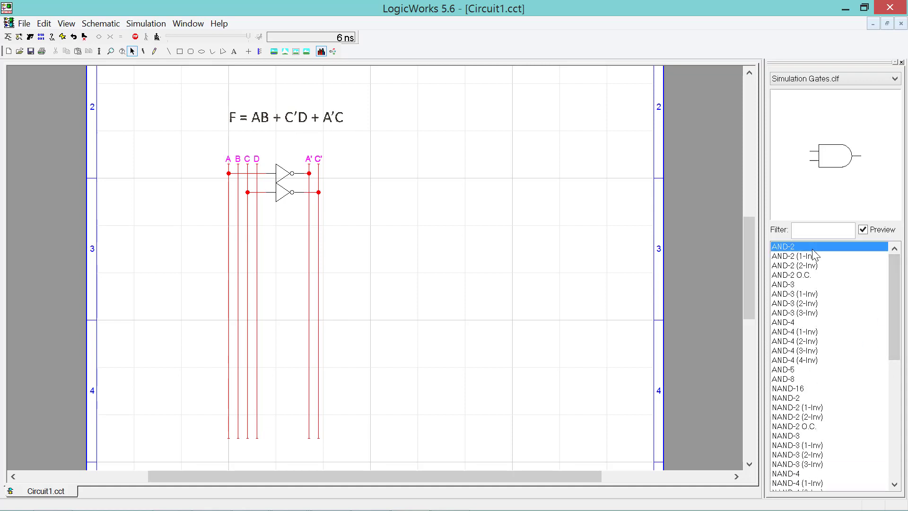
left_click(349, 215)
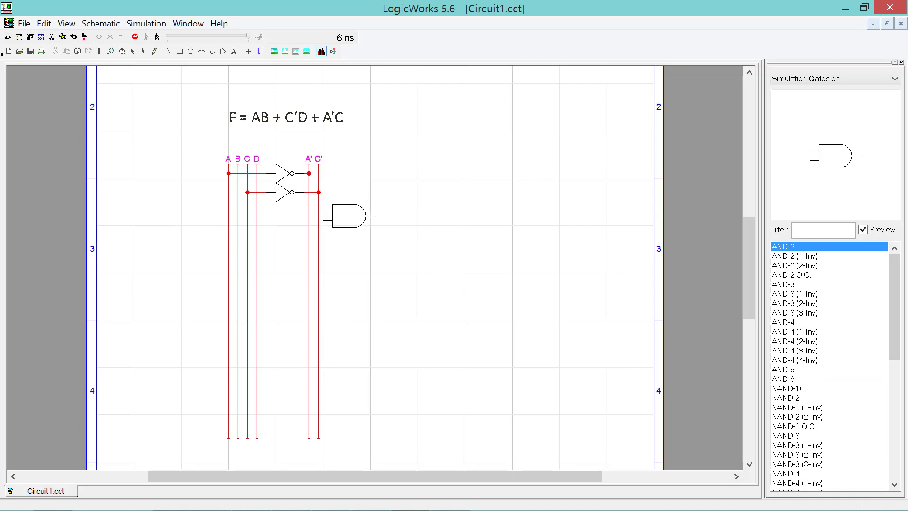
left_click(349, 216)
left_click(348, 239)
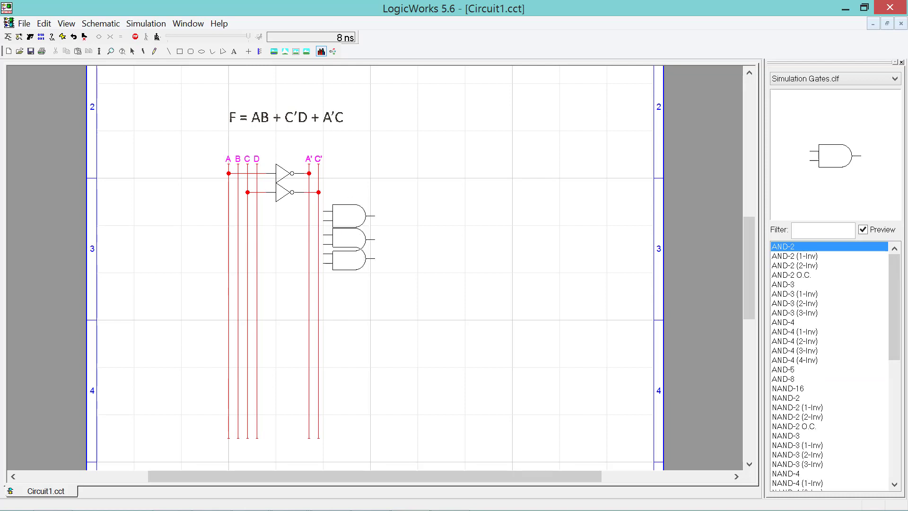
left_click(349, 263)
key("Escape")
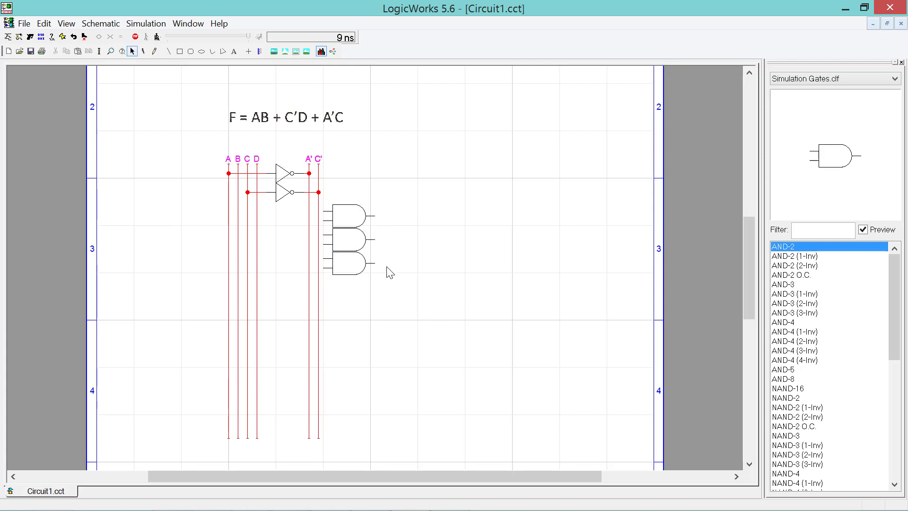
- Place an OR-3 gate to the right of the AND gates
left_click(894, 419)
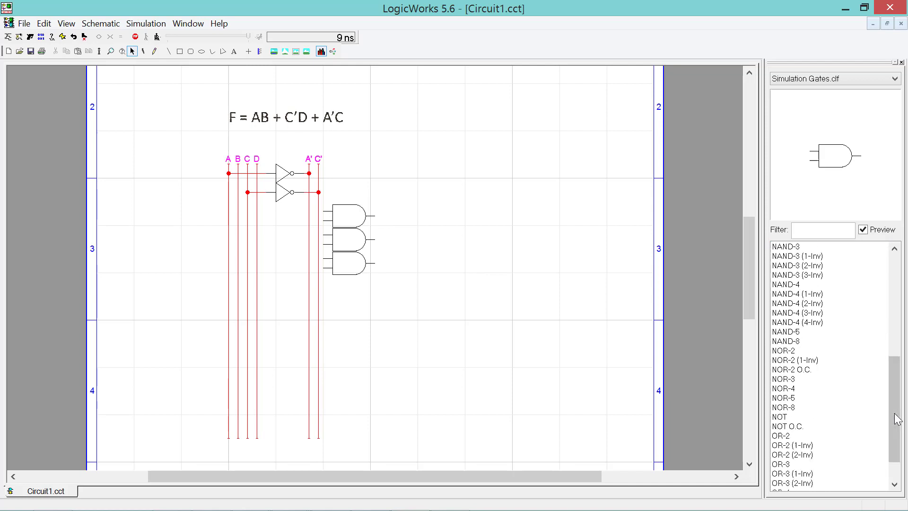
left_click(806, 416)
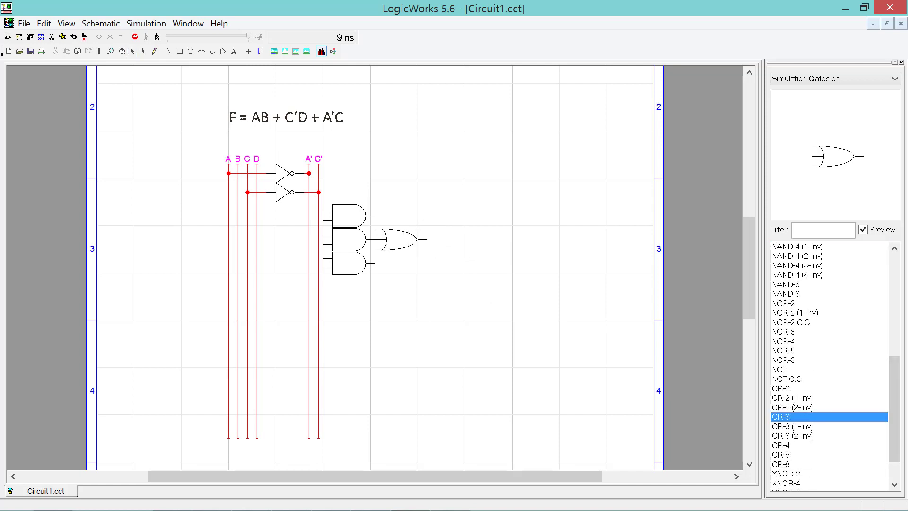
left_click(385, 232)
key("space")
- Move the OR gate right and wire the top and bottom AND outputs into it
left_click_drag(396, 234, 424, 235)
left_click_drag(374, 216, 404, 230)
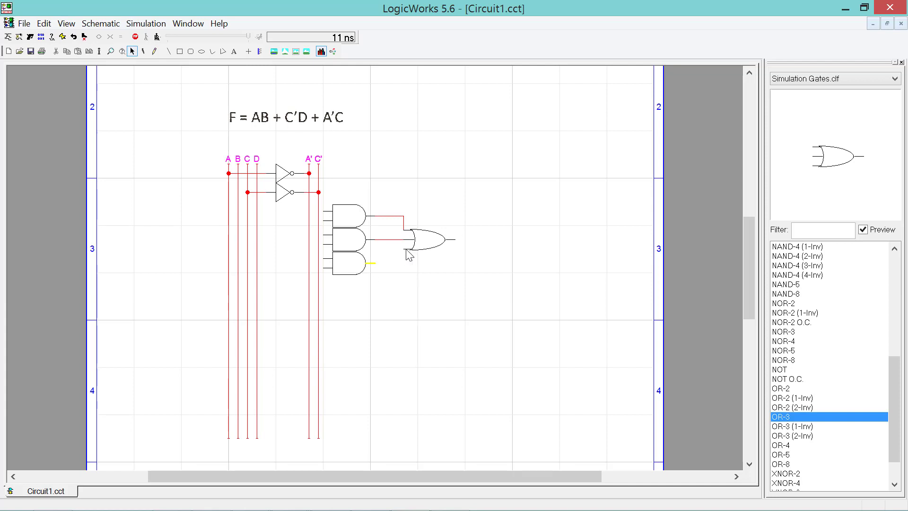
left_click_drag(371, 263, 405, 249)
- Wire the AND gate inputs to lines A and B, C’, and A’ and C
left_click_drag(324, 212, 232, 218)
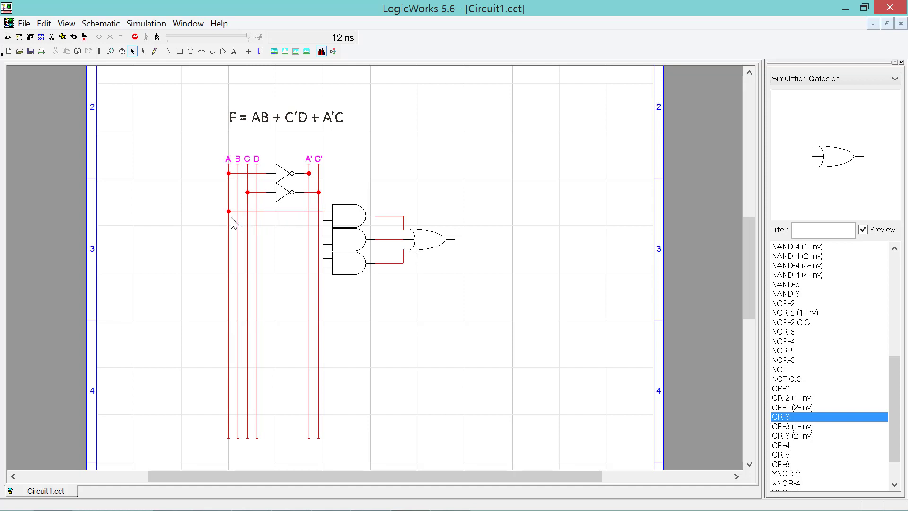
left_click_drag(324, 221, 239, 226)
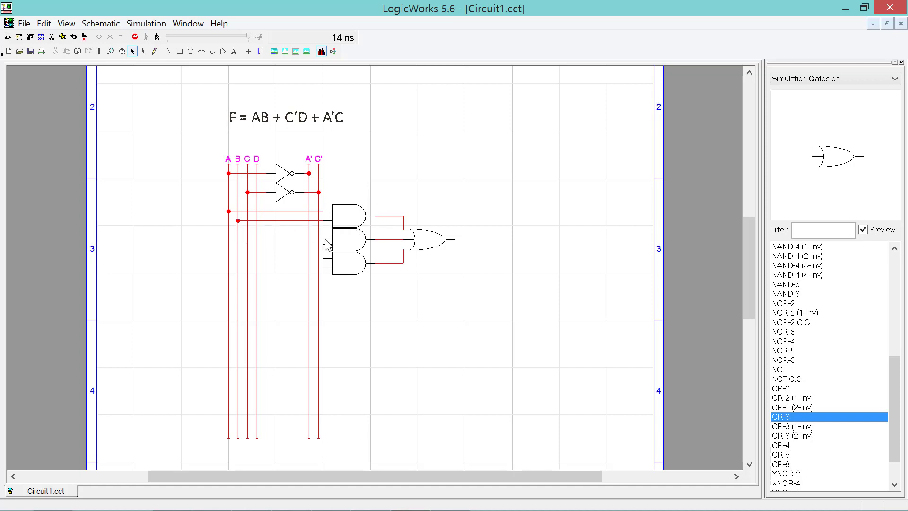
left_click_drag(318, 235, 257, 245)
mouse_move(324, 259)
left_mouse_down()
mouse_move(241, 258)
mouse_move(309, 259)
left_mouse_up()
right_click(309, 259)
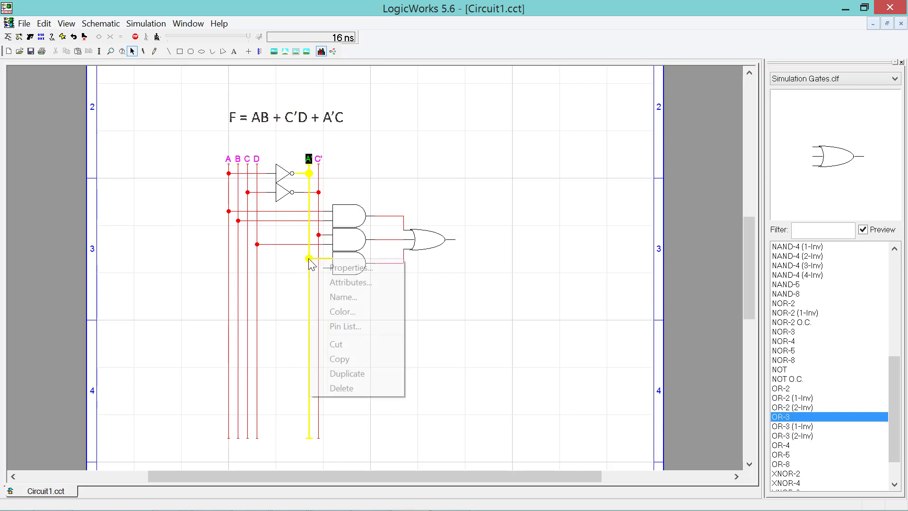
left_click(364, 189)
left_click_drag(319, 268, 247, 268)
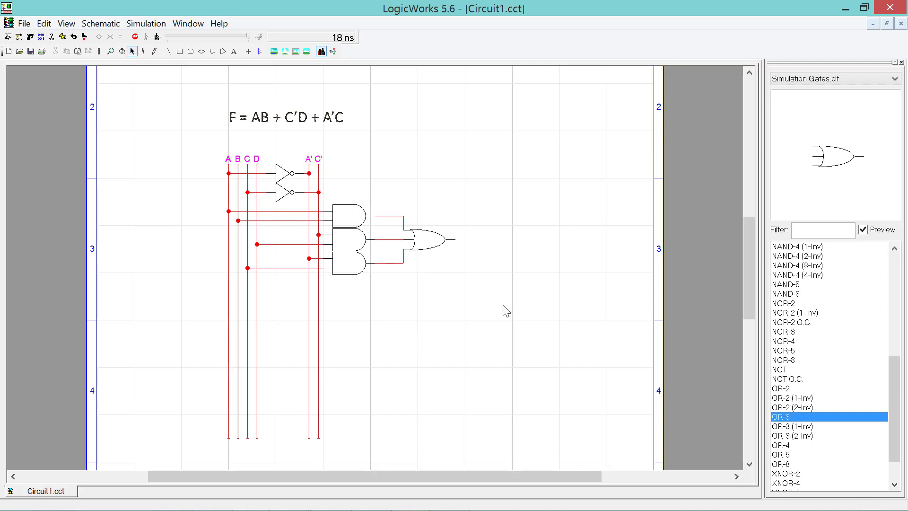
- Switch to the Simulation IO.clf library and place four Binary Switches left of the input lines
left_click(867, 76)
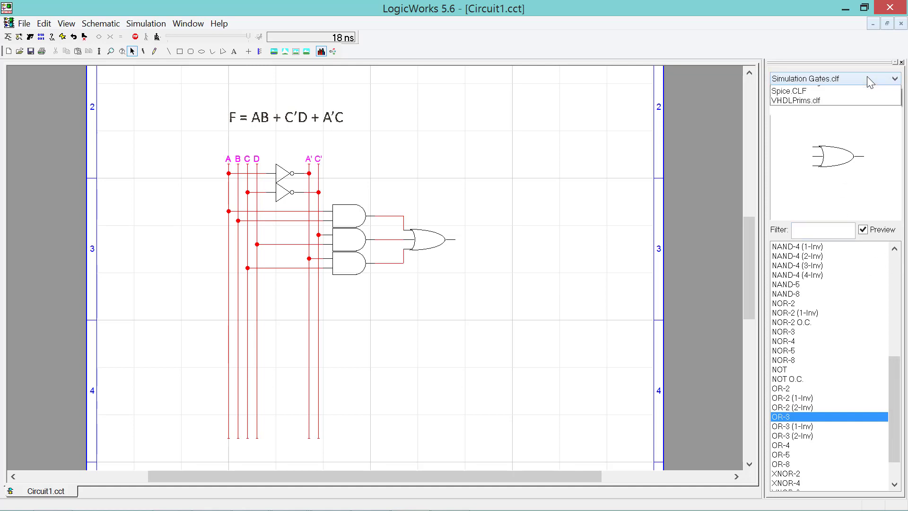
left_click(847, 165)
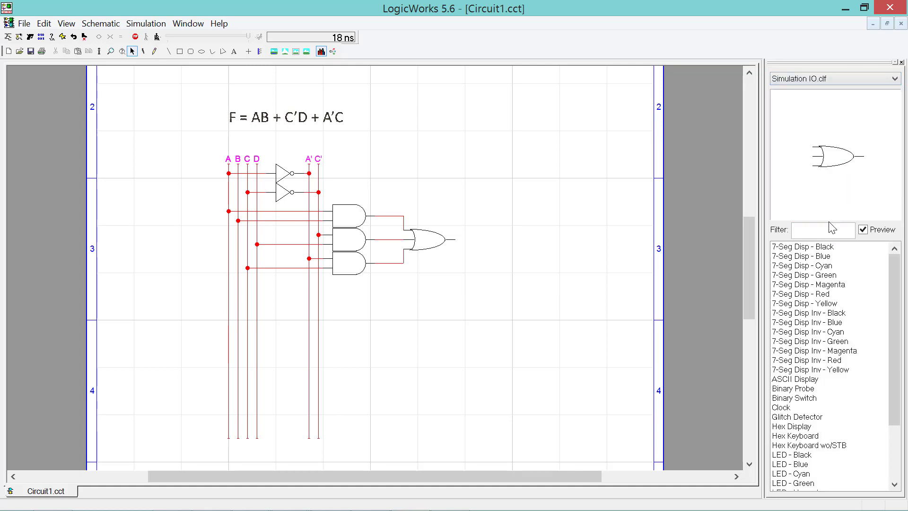
left_click(813, 402)
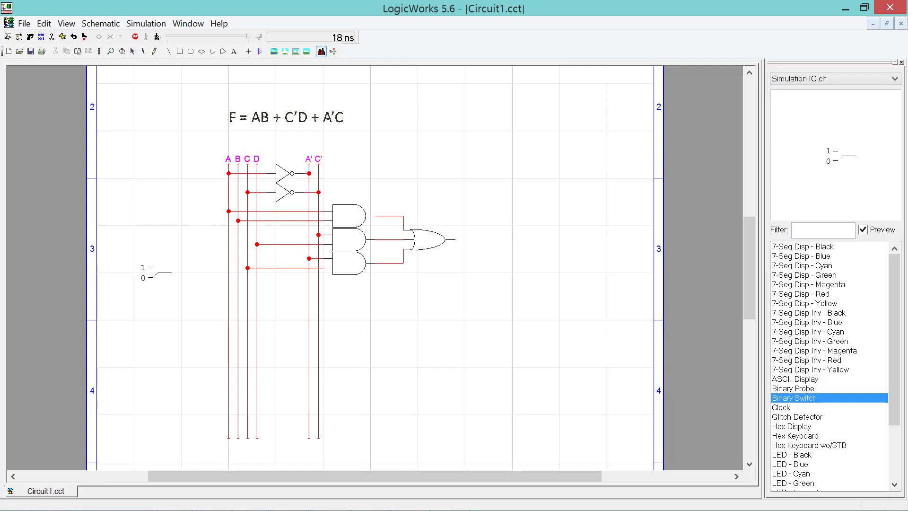
left_click(165, 292)
left_click(166, 310)
left_click(166, 329)
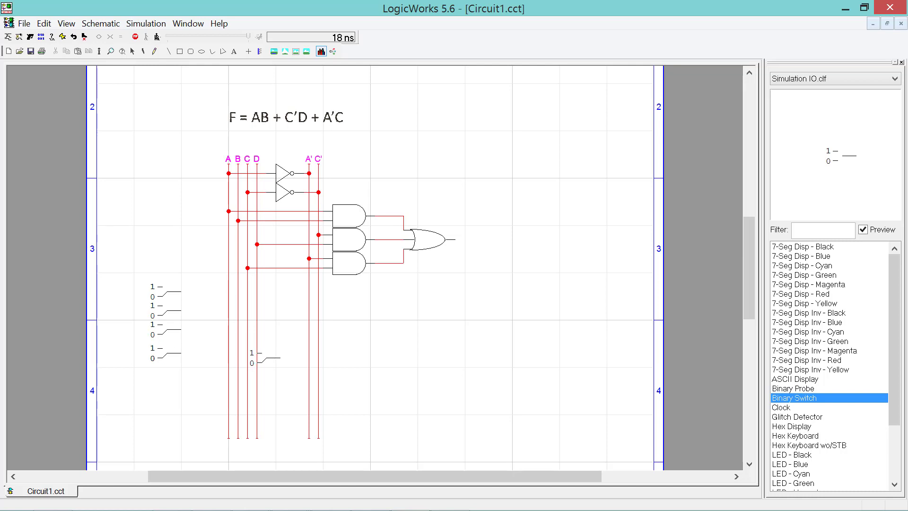
key("Escape")
- Place a Binary Probe at the OR gate's output, positioned just above it
left_click(792, 388)
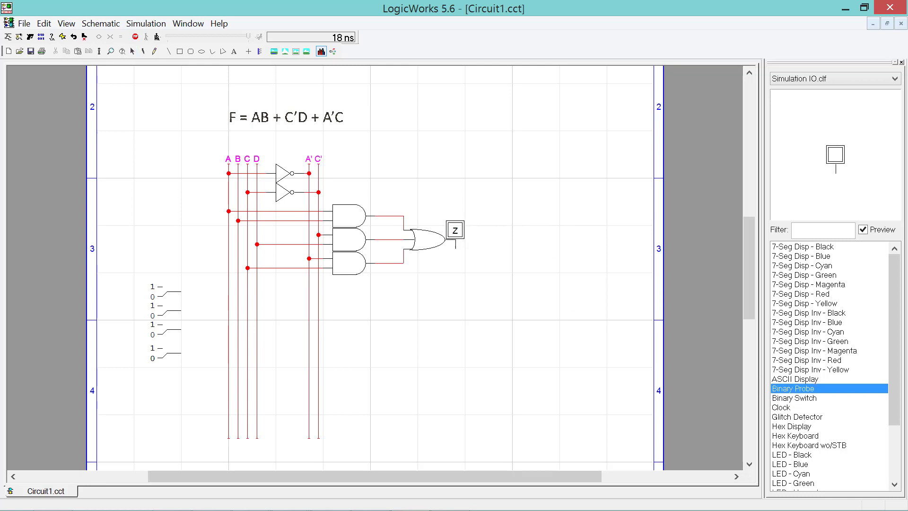
left_click(455, 230)
key("Escape")
left_click_drag(458, 221, 484, 190)
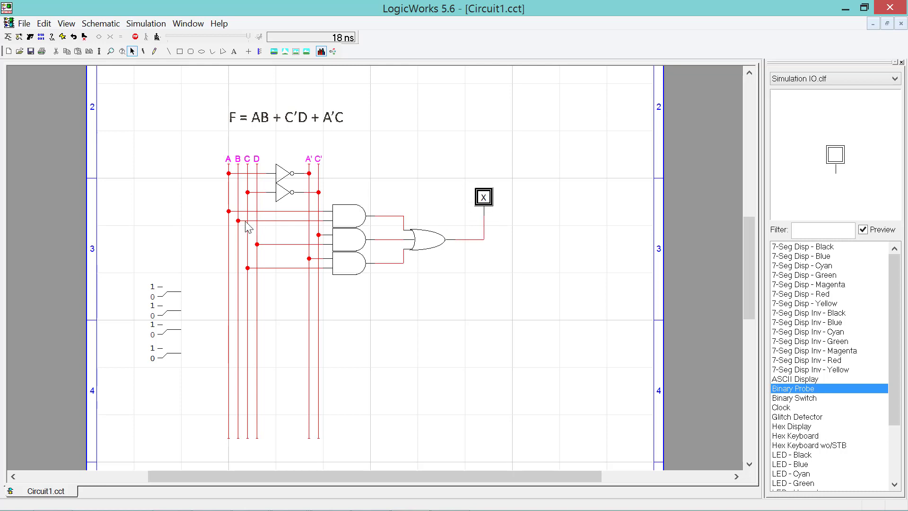
- Wire the top two binary switches to lines A and B
left_click(189, 226)
left_click_drag(180, 291, 228, 291)
right_click(229, 291)
left_click(163, 294)
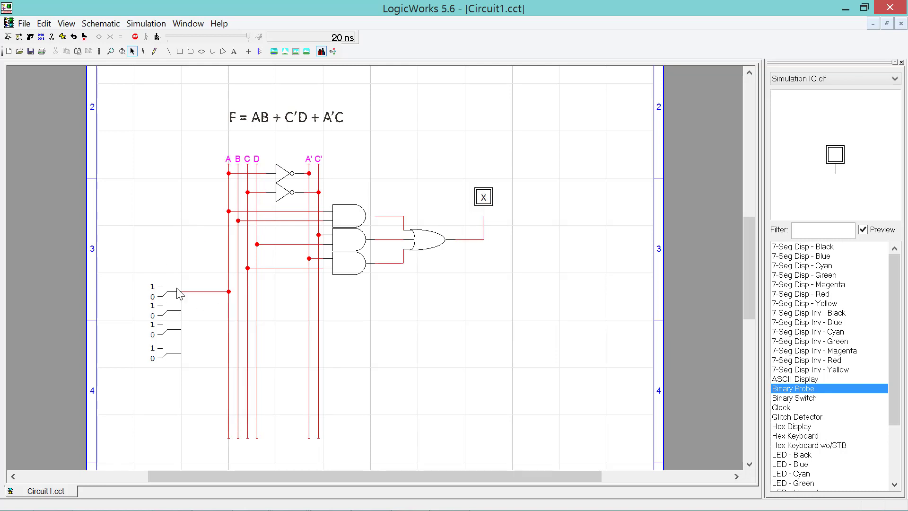
left_click_drag(180, 311, 237, 311)
left_click_drag(181, 330, 251, 329)
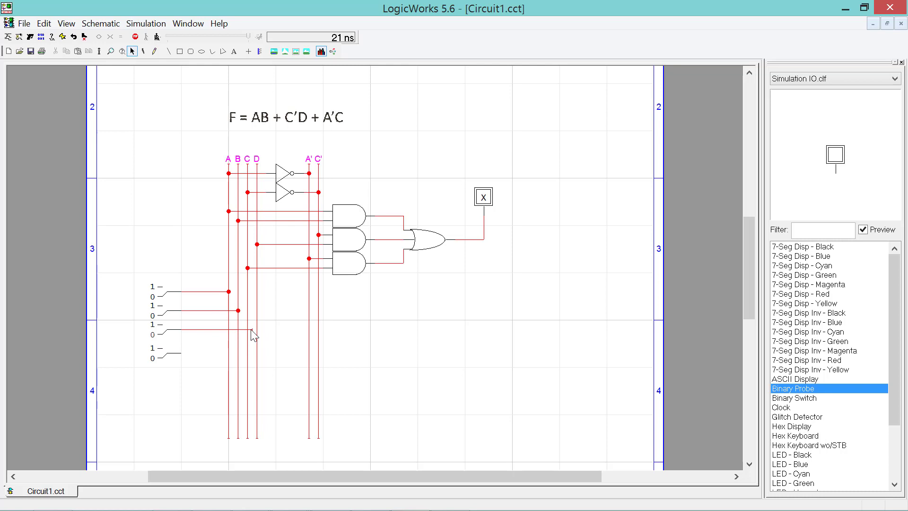
key("ctrl+z")
- Wire the third and fourth switches to lines C and D, redoing a misrouted wire
left_click_drag(181, 330, 247, 329)
left_click_drag(178, 354, 237, 350)
mouse_move(181, 355)
left_mouse_down()
mouse_move(229, 359)
mouse_move(255, 349)
left_mouse_up()
key("ctrl+z")
left_click_drag(184, 360, 257, 354)
- Toggle switches A and B to 1, then A back to 0, and watch the probe
left_click(164, 299)
left_click(164, 313)
left_click(164, 290)
left_click_drag(269, 141, 458, 279)
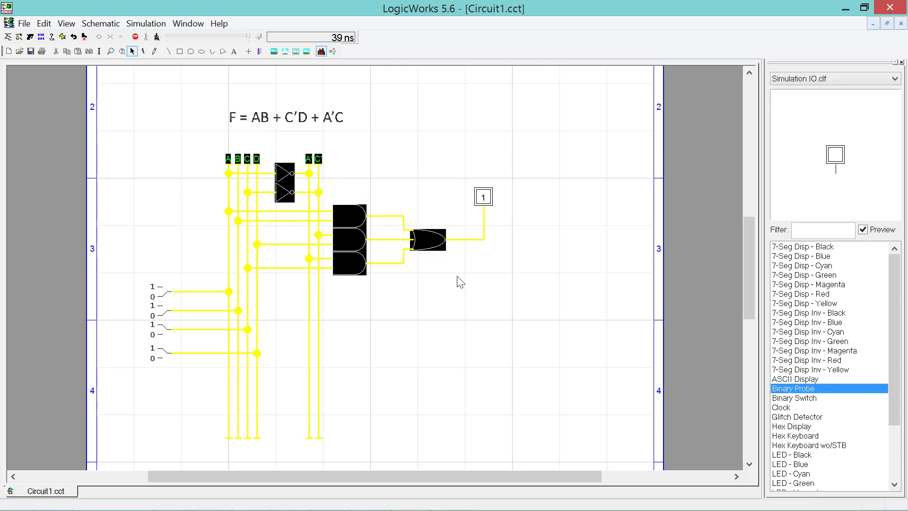
left_click(463, 297)
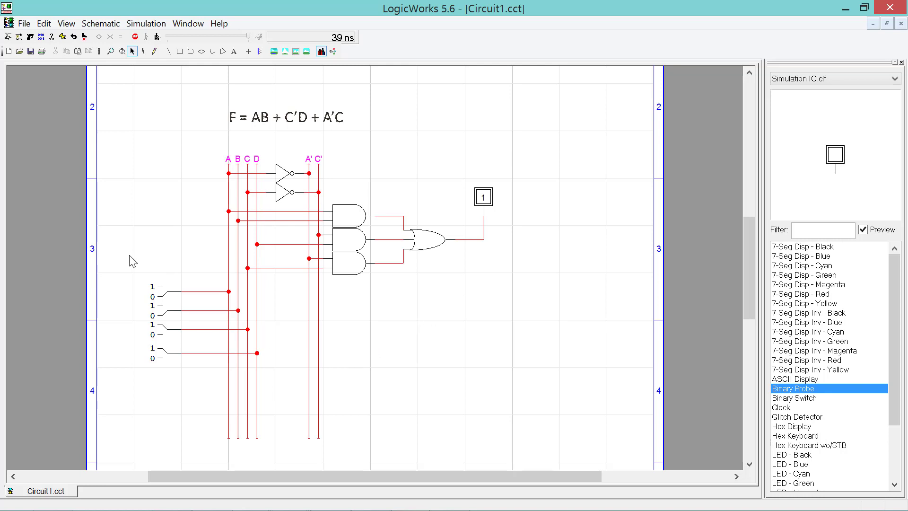
- Select the four binary input switches
left_click_drag(129, 255, 178, 399)
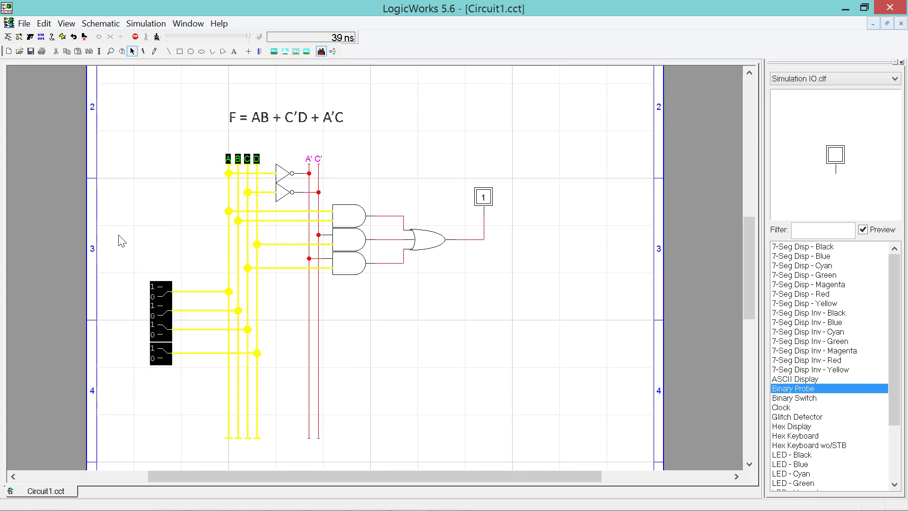
left_click(145, 245)
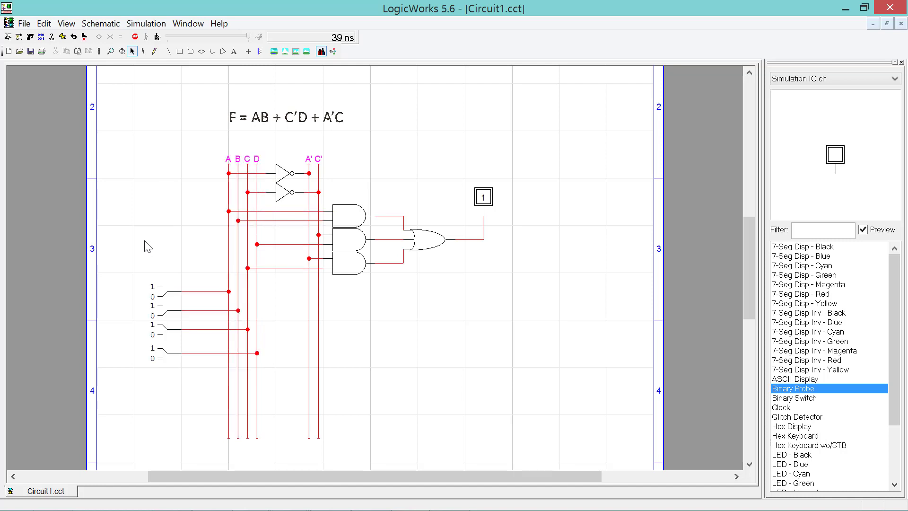
left_click(228, 198)
left_click(238, 198, "shift")
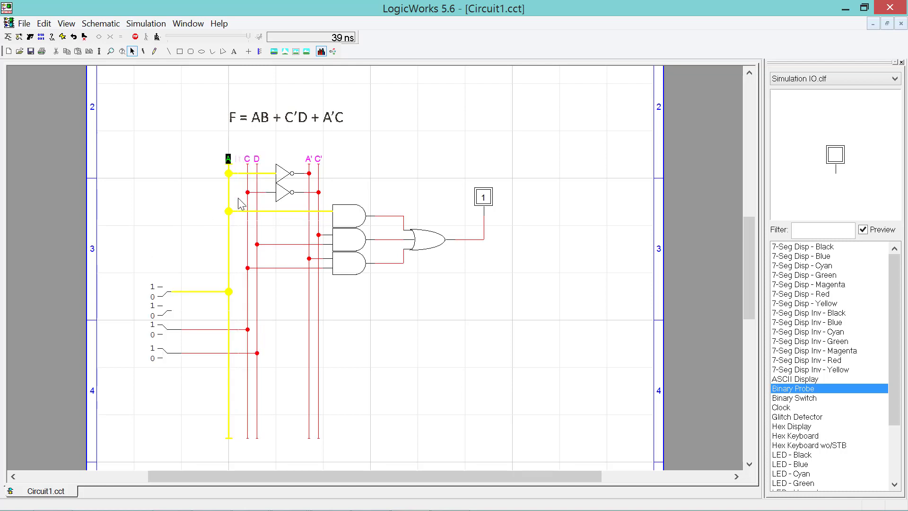
left_click(258, 208)
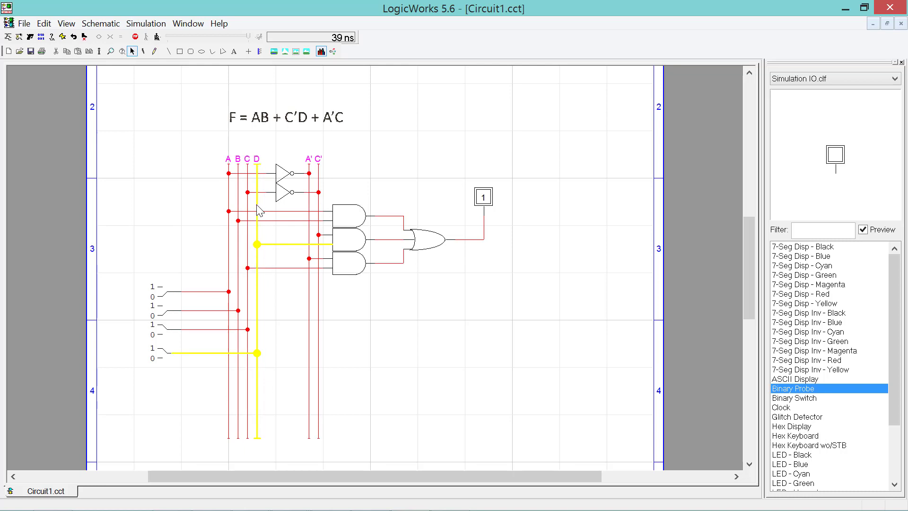
left_click(208, 166)
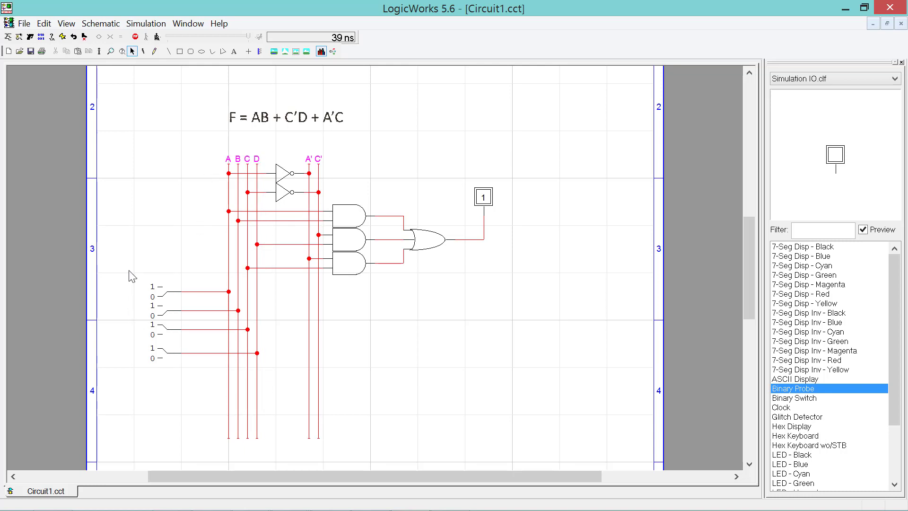
left_click_drag(129, 274, 169, 391)
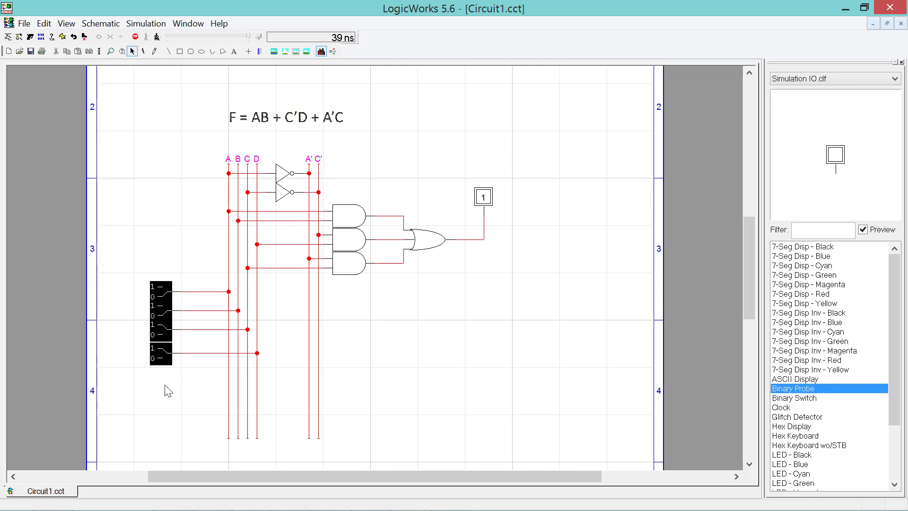
- Delete the four binary switches and the output probe
key("Delete")
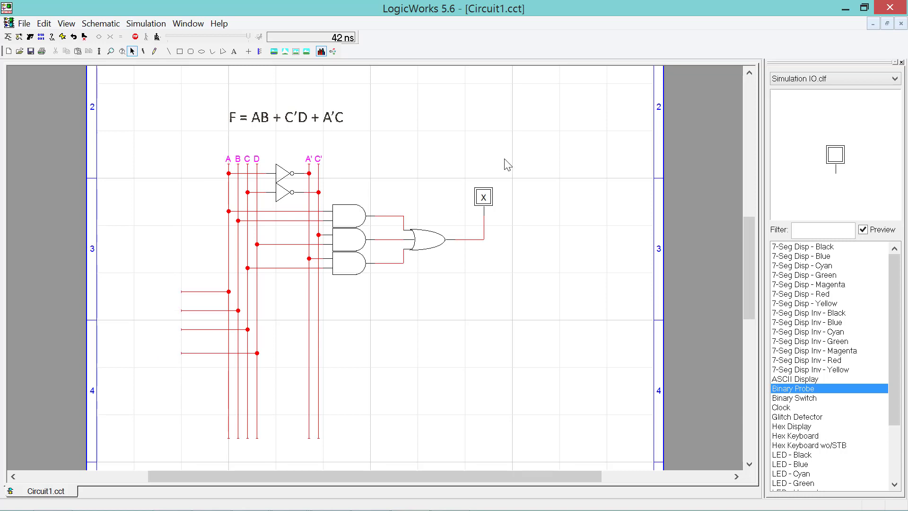
left_click(483, 197)
key("Delete")
- Check the bare nets A, C, D and the OR output wire by selecting each
left_click(142, 51)
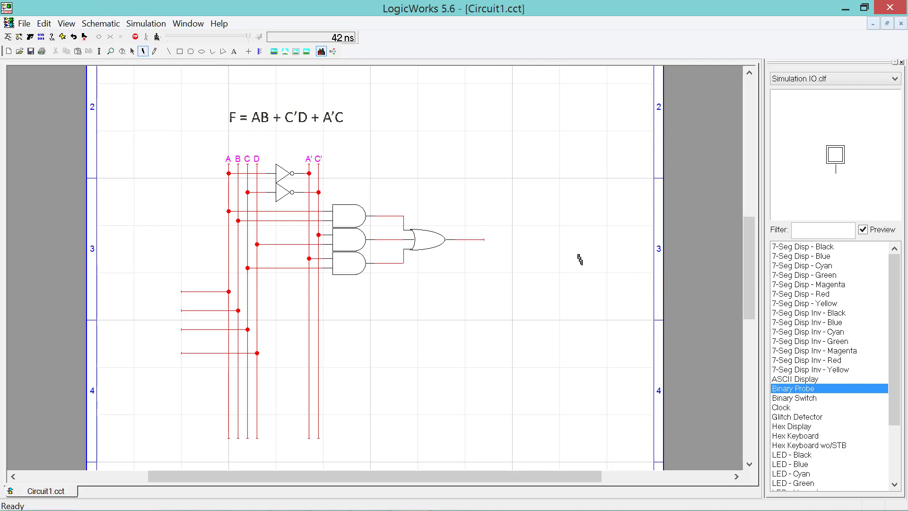
key("Escape")
left_click(207, 311)
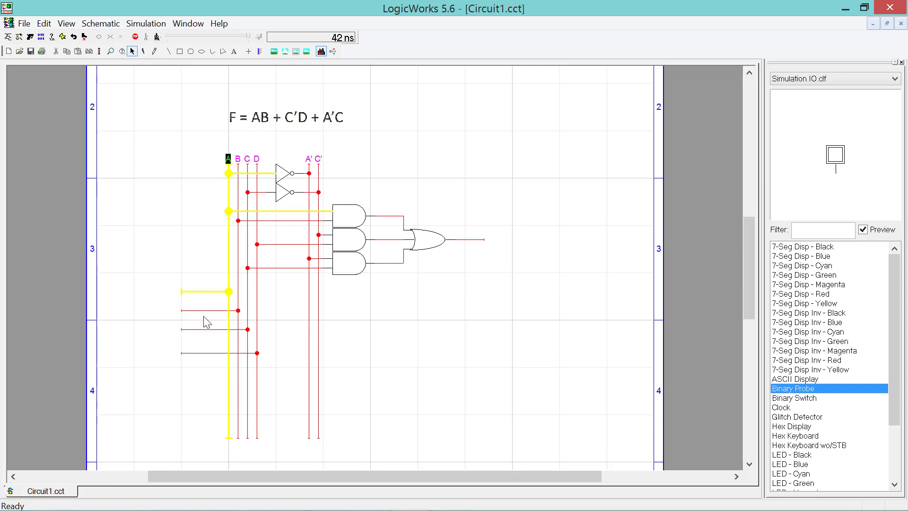
left_click(207, 330)
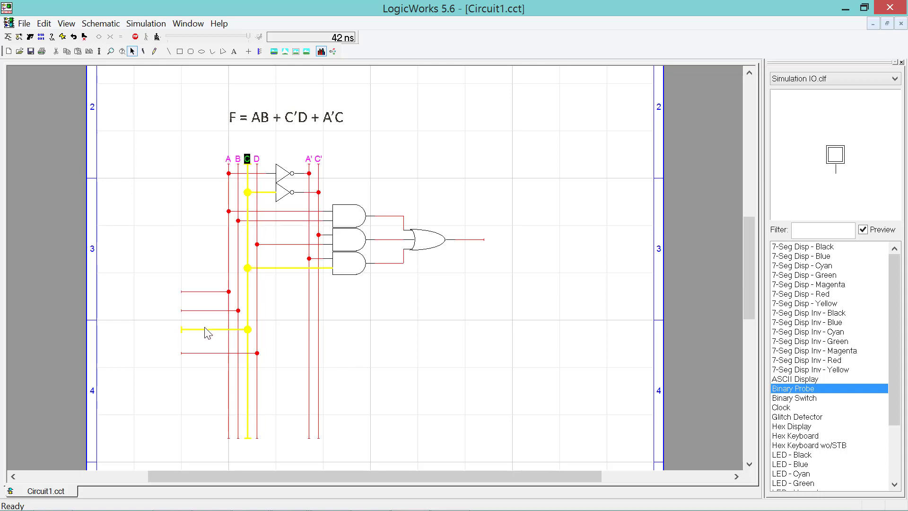
left_click(208, 353)
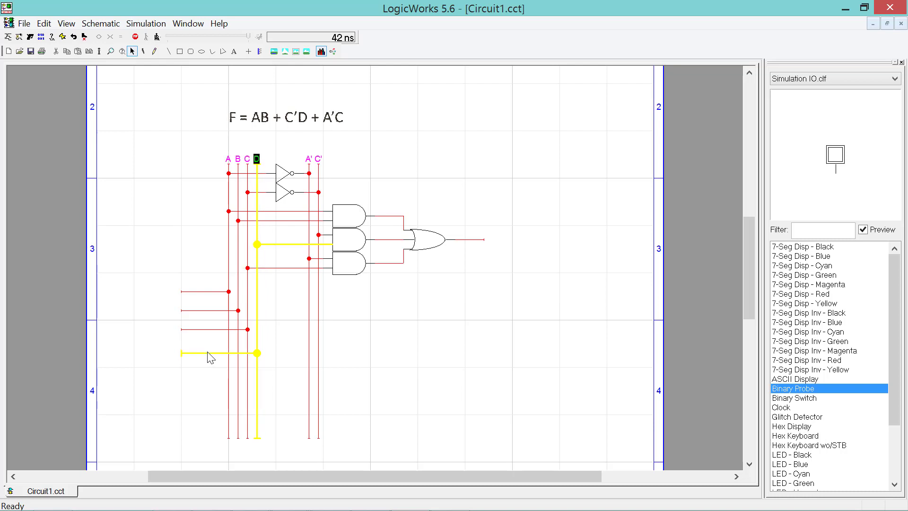
left_click(481, 240)
left_click(452, 322)
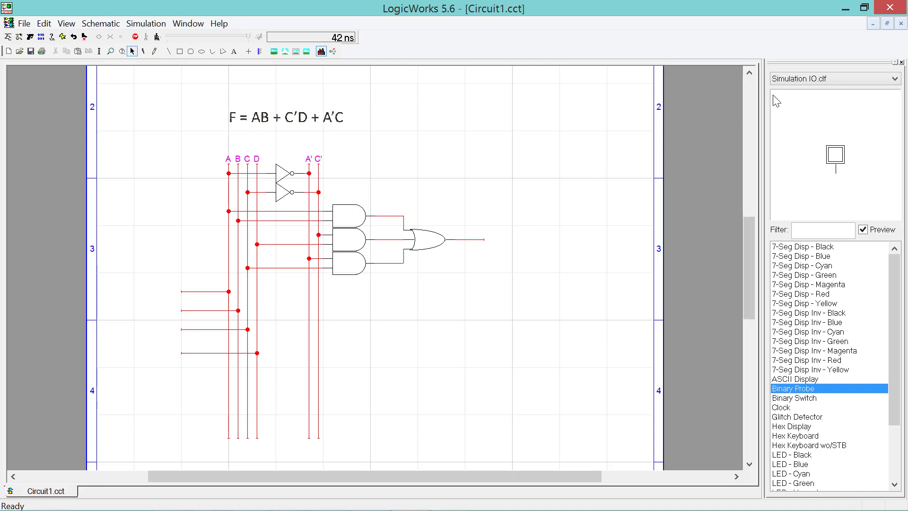
- Switch the parts palette to the Connectors library and pick the Port In connector
left_click(794, 79)
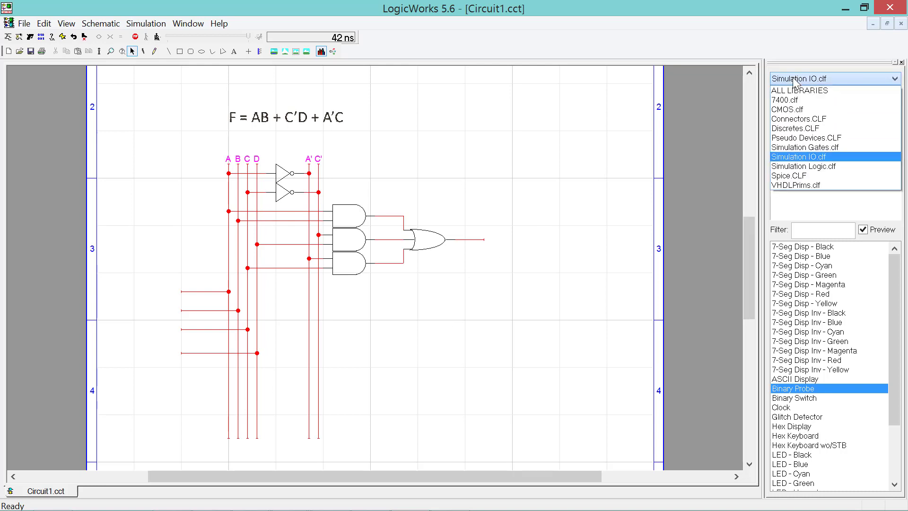
left_click(795, 121)
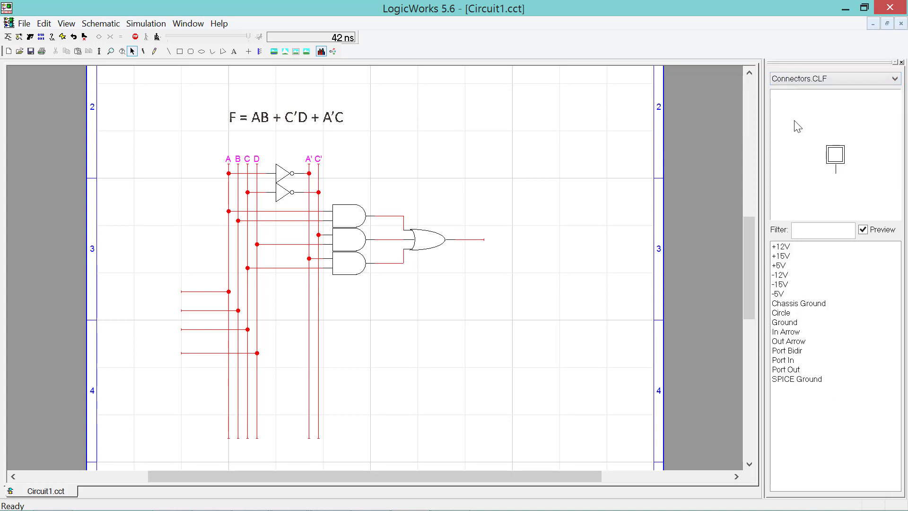
left_click(793, 361)
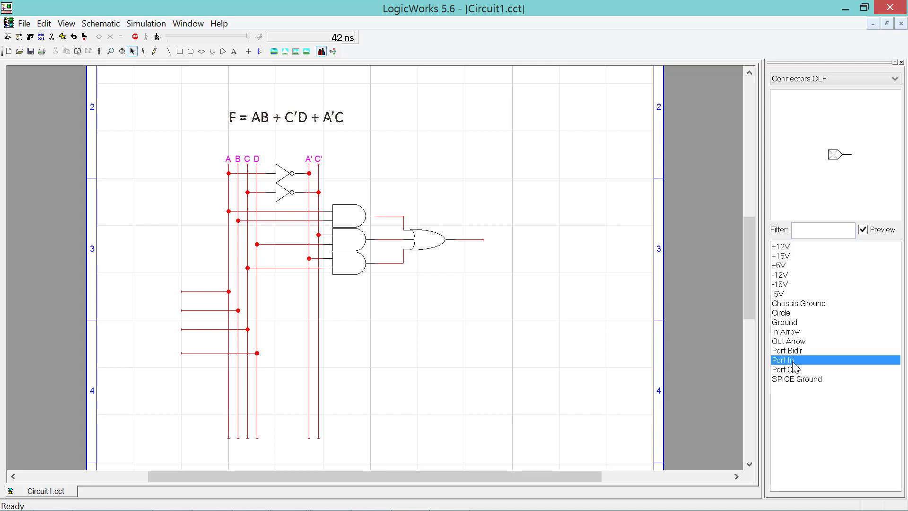
- Place input ports at the left ends of wires A, B, C and D, realigning the one on C
left_click(485, 381)
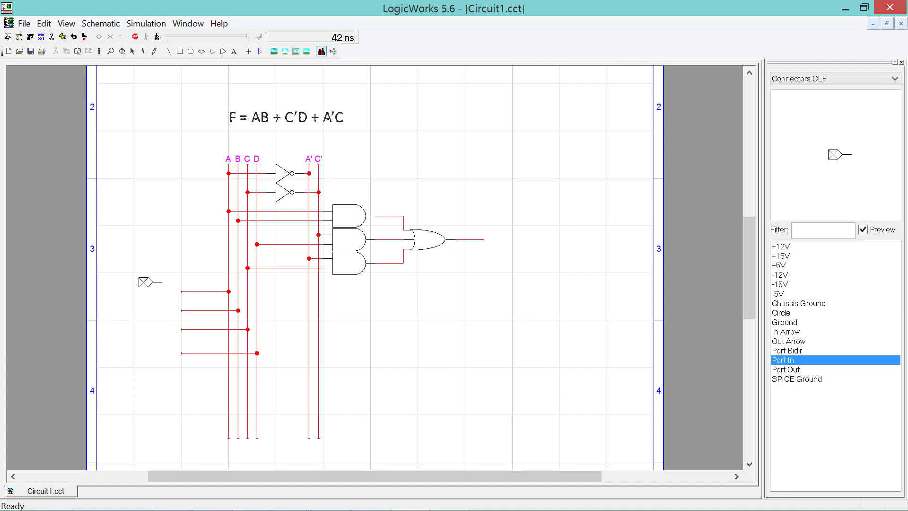
left_click(171, 291)
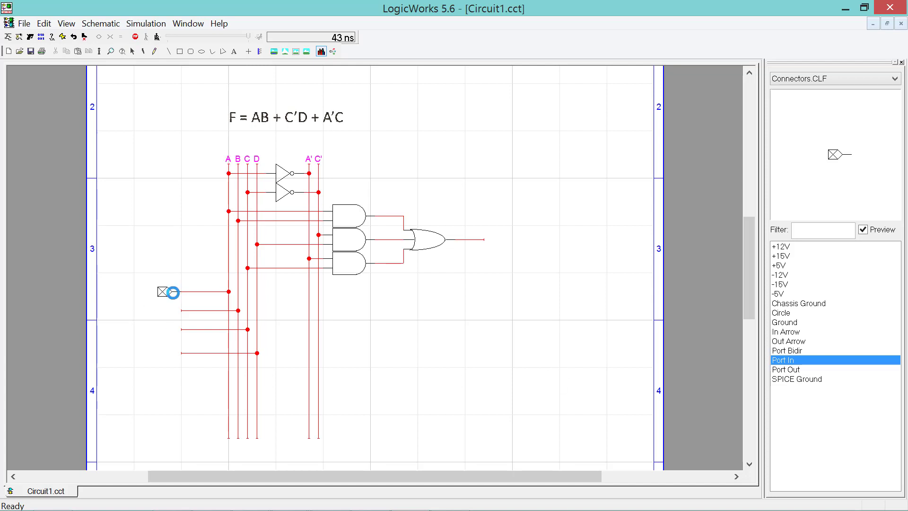
left_click(171, 310)
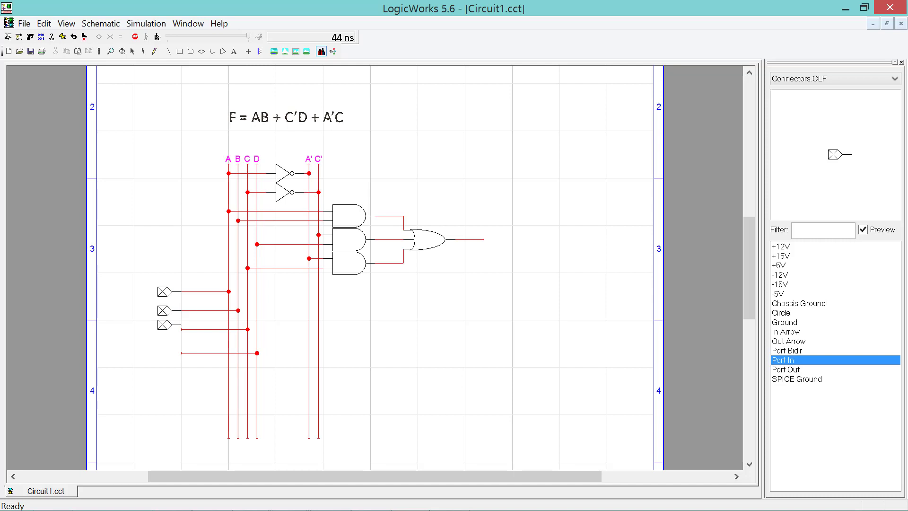
left_click(176, 329)
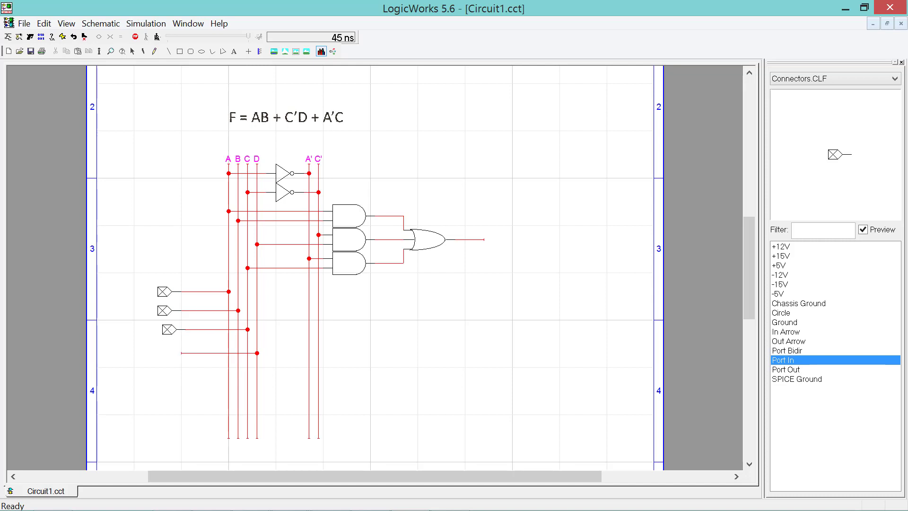
key("ctrl+z")
left_click(172, 330)
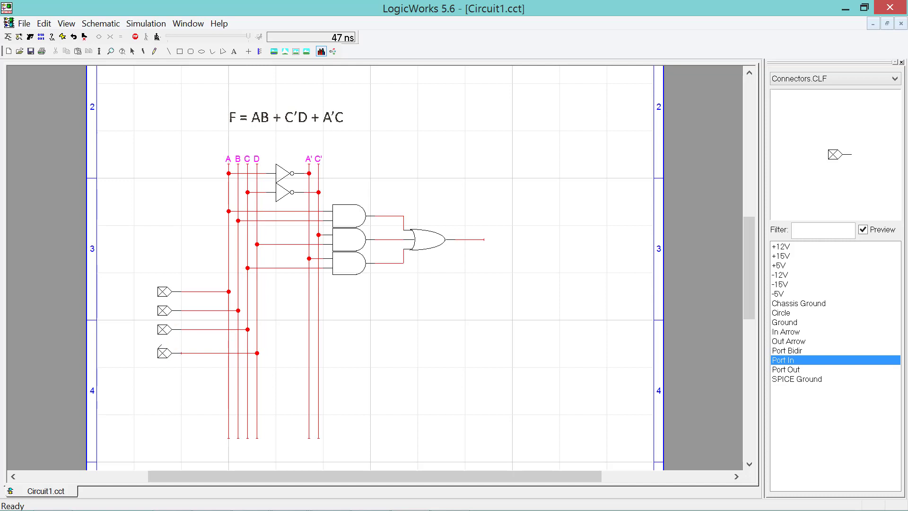
left_click(172, 353)
key("Escape")
- Place a Port Out connector, pin facing left, at the end of the OR output wire
left_click(806, 369)
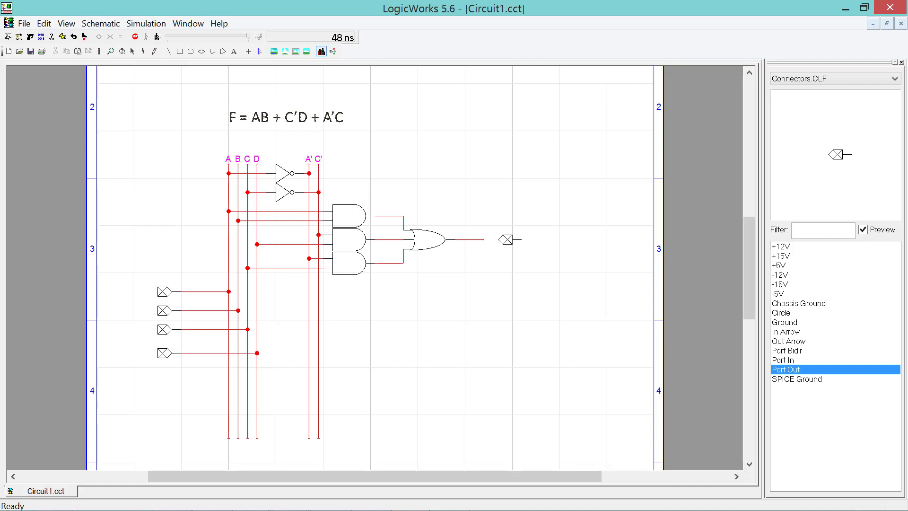
key("Left")
key("Down")
key("Left")
key("Right")
key("Left")
left_click(499, 239)
key("Escape")
- Select the four input ports and the output port to check their placement
left_click(164, 291)
left_click(165, 311)
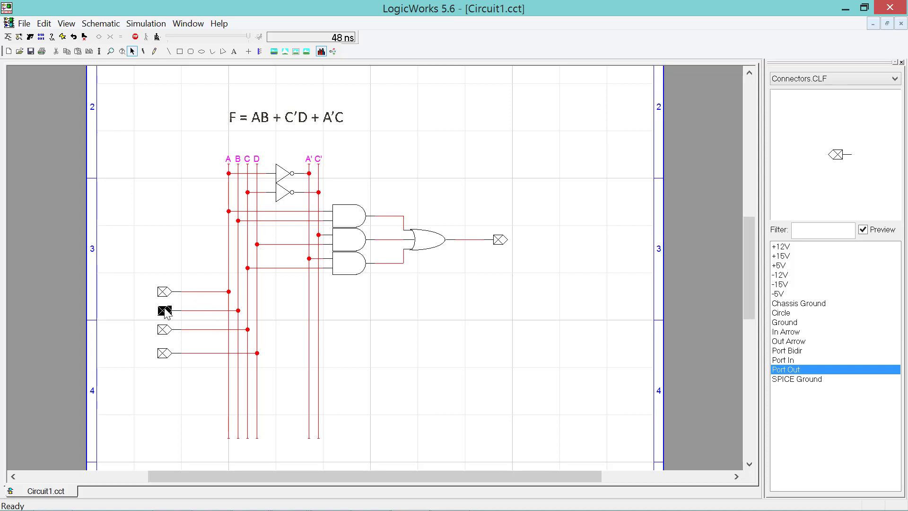
left_click(165, 329)
left_click(164, 353)
left_click(498, 240)
- Label the first two input ports A and B with the Naming tool
left_click(155, 52)
left_click(161, 289)
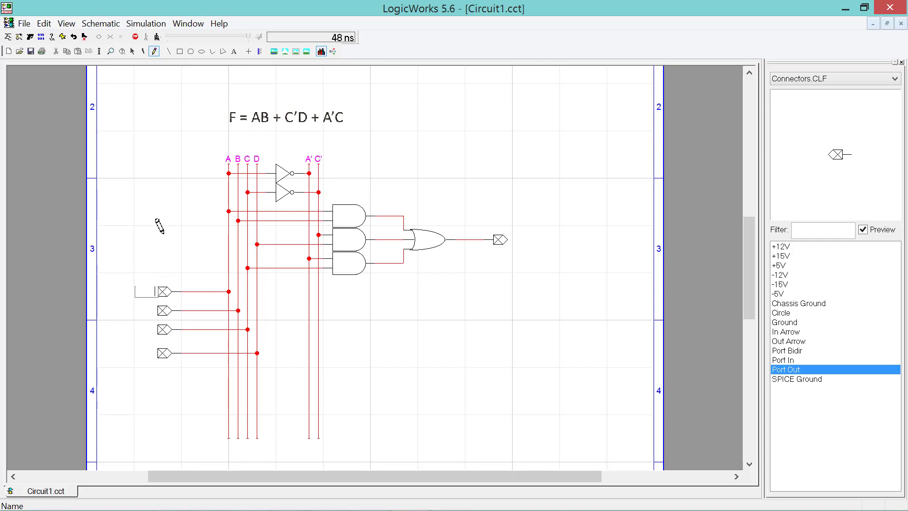
type("A")
key("Return")
left_click(163, 310)
type("B")
key("Return")
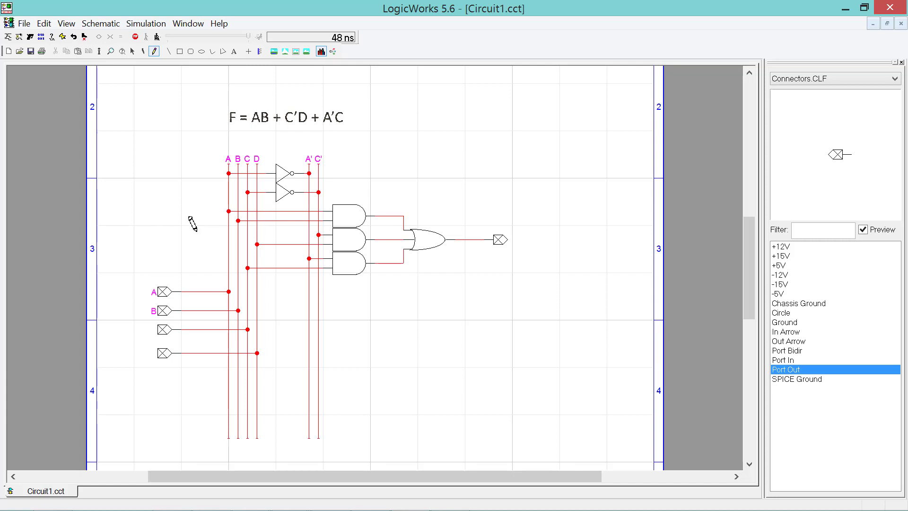
- Try twice to label the third input port C, leaving a stray C text beside it
left_click(156, 328)
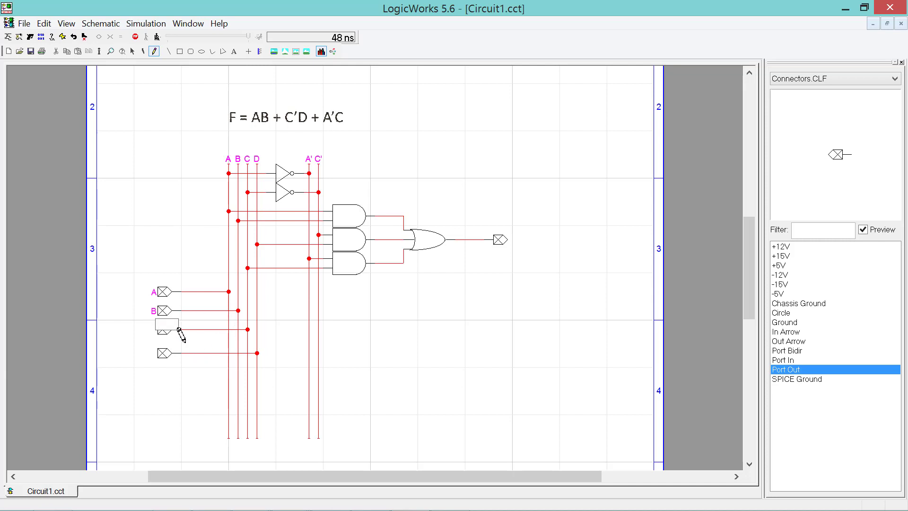
type("C")
key("Return")
left_click(182, 323)
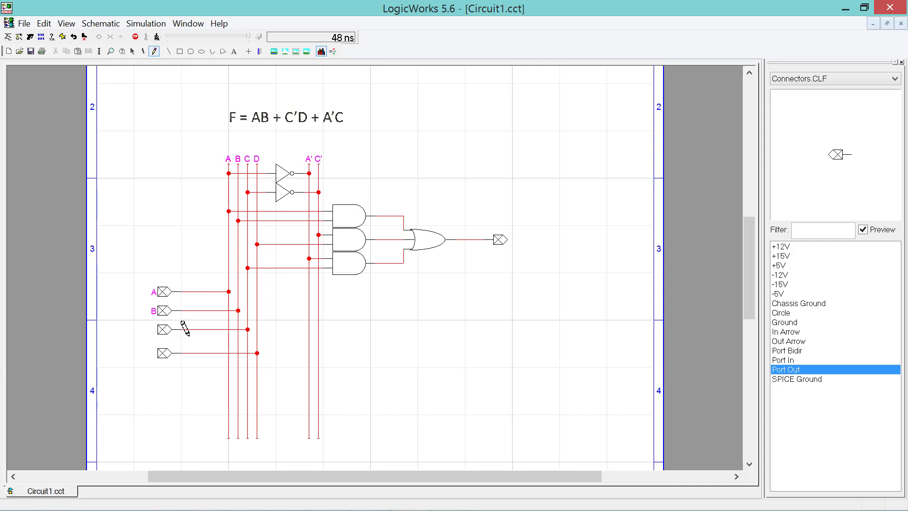
left_click(156, 326)
type("C")
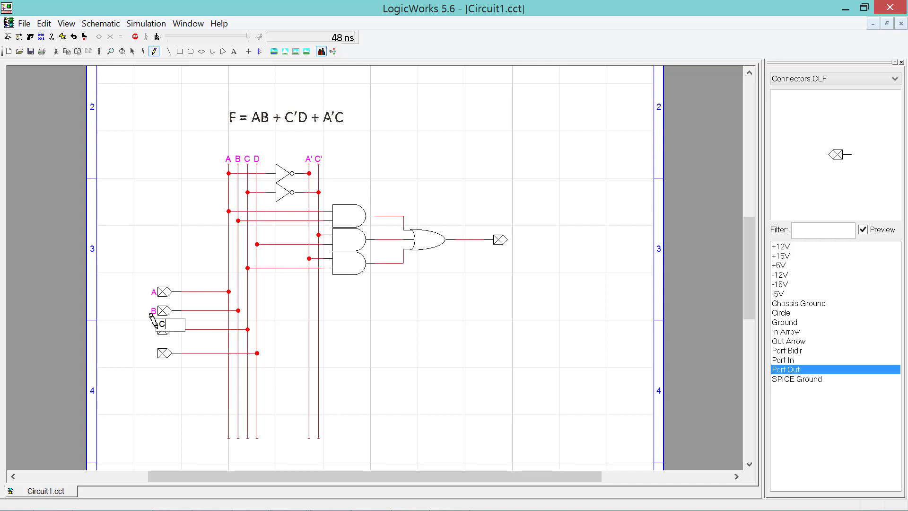
key("Return")
left_click(131, 356)
key("space")
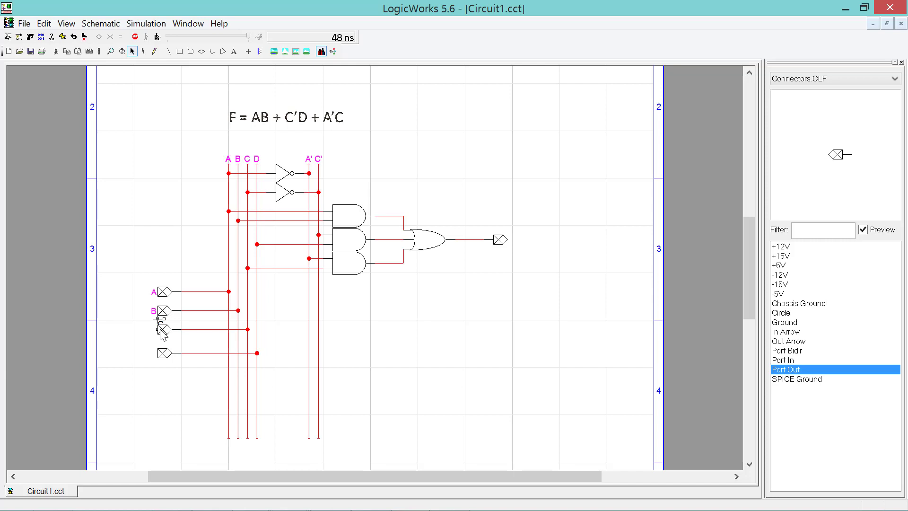
- Zoom in and scroll the view to enlarge the area around the input ports
left_click(73, 27)
mouse_move(84, 28)
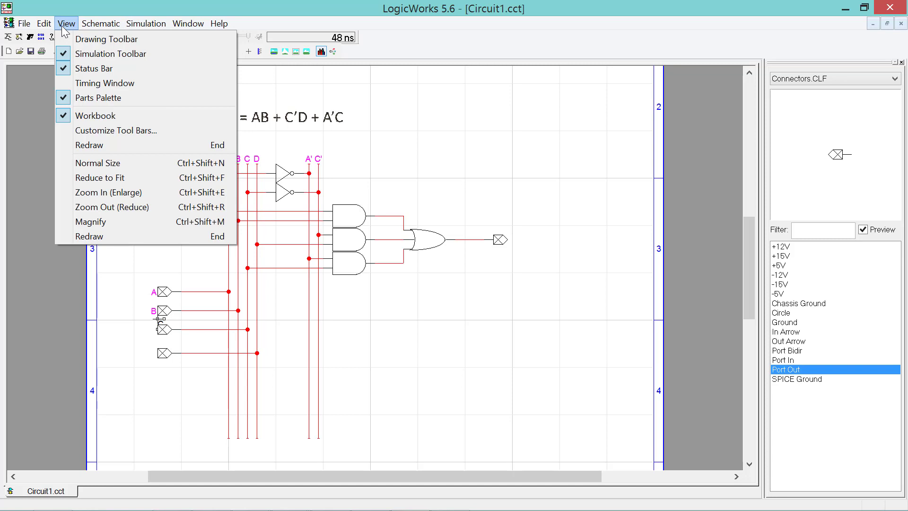
left_click(62, 28)
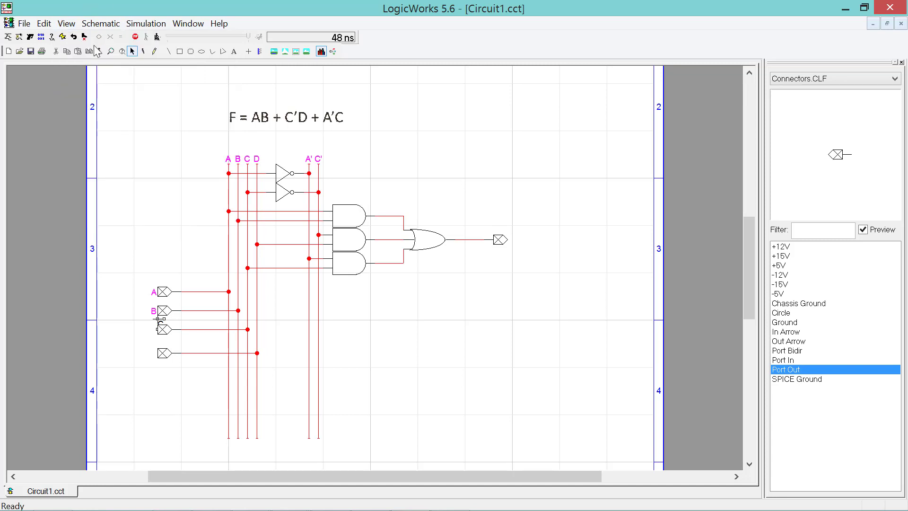
left_click(165, 218)
scroll(166, 219, "up", 1)
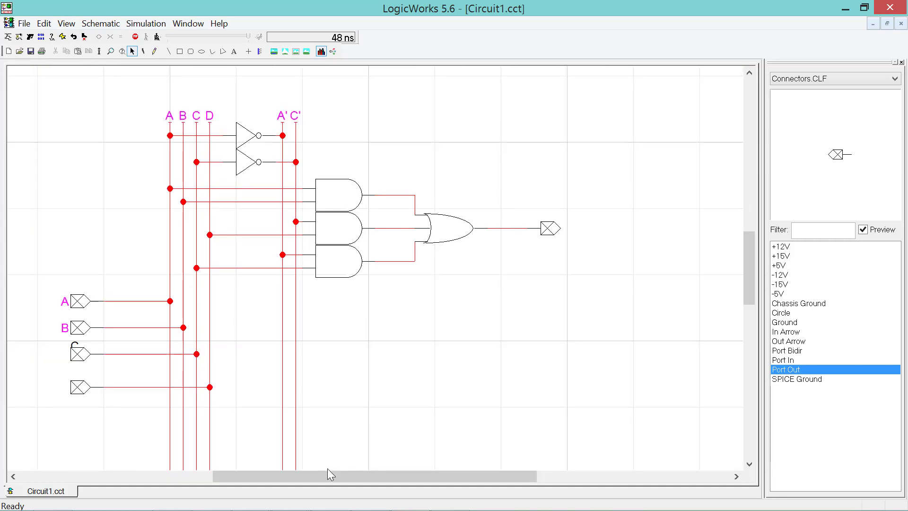
left_click_drag(328, 475, 291, 475)
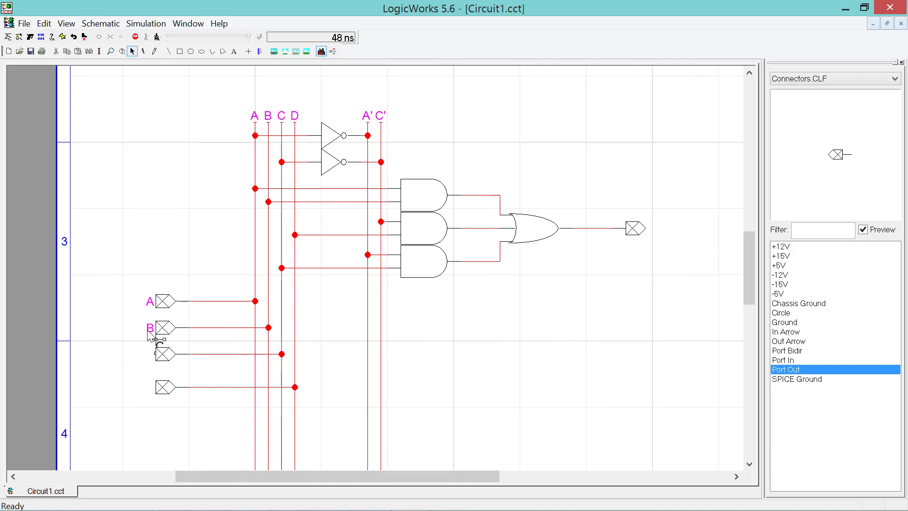
- Select ports A and B, the third port, and the stray C text above it
left_click(163, 327)
left_click(164, 301)
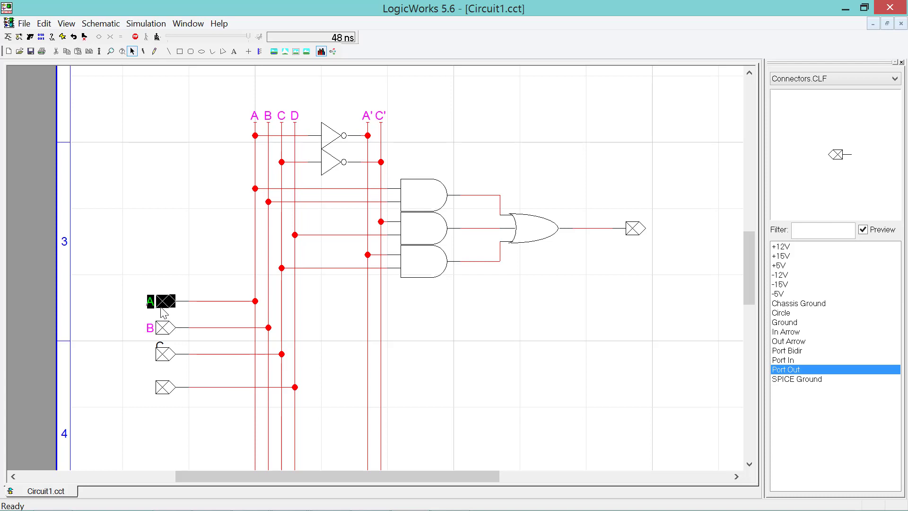
left_click(168, 355)
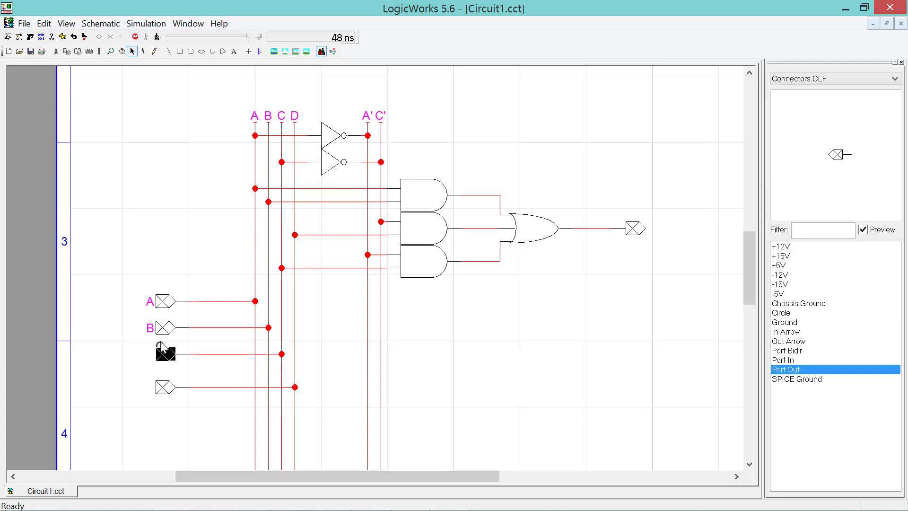
left_click(161, 343)
- Delete the stray C text and label the third input port C
key("Delete")
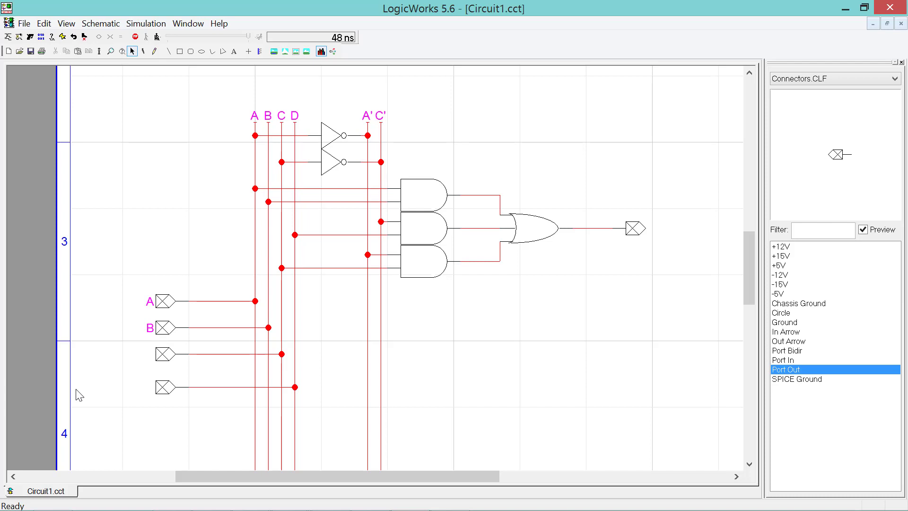
left_click(155, 51)
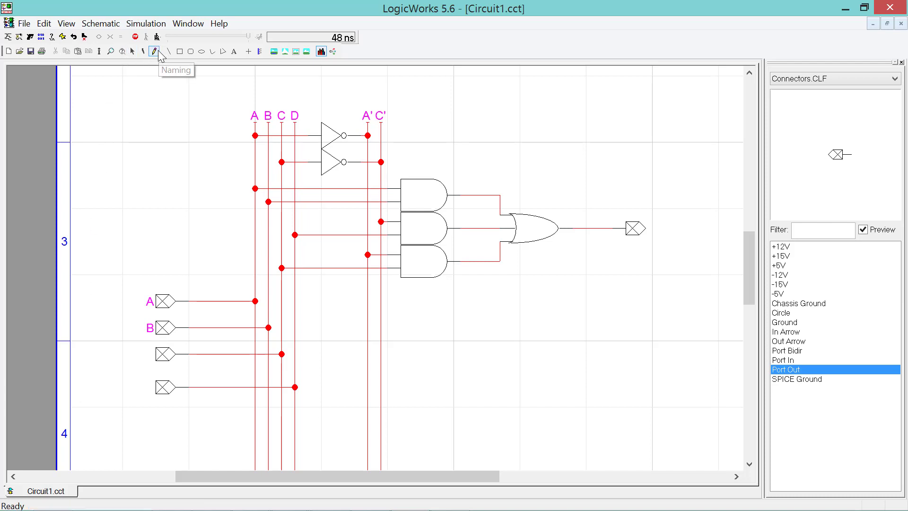
left_click(157, 342)
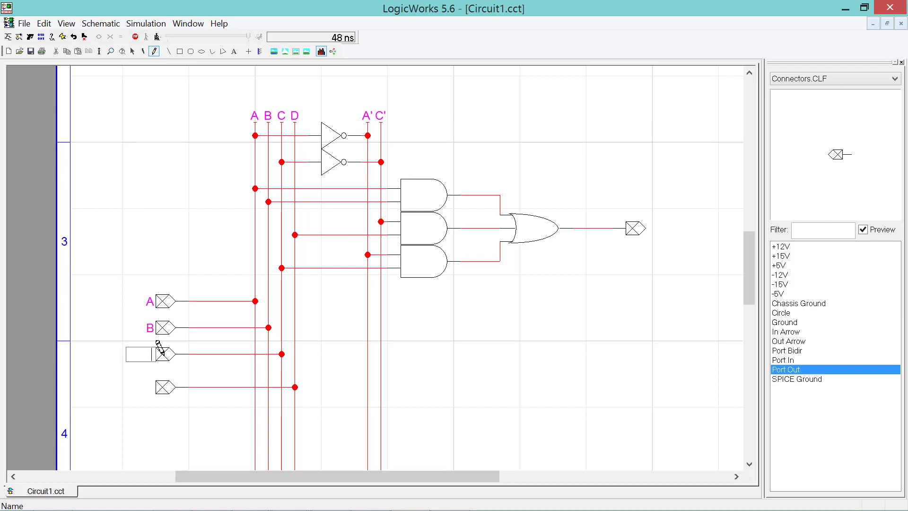
type("C")
key("Return")
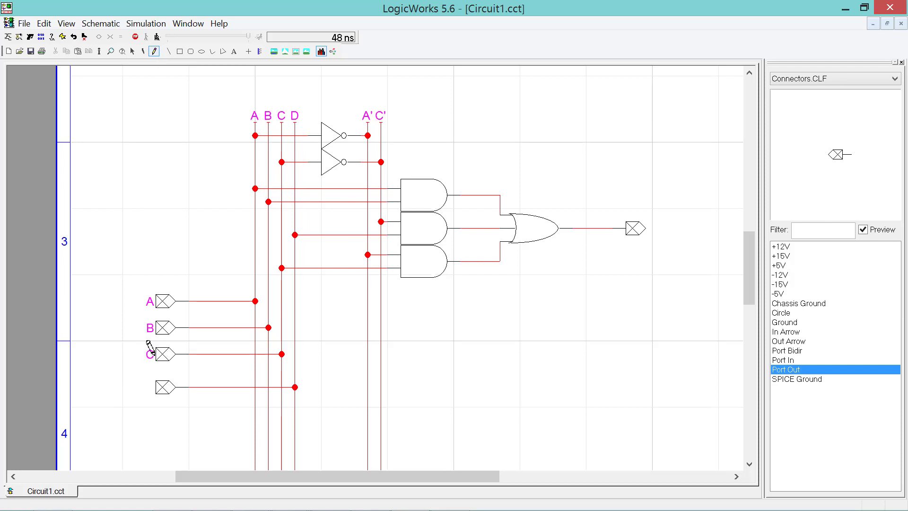
- Label the fourth input port D and the output port F
left_click(163, 387)
type("D")
key("Return")
left_click(629, 225)
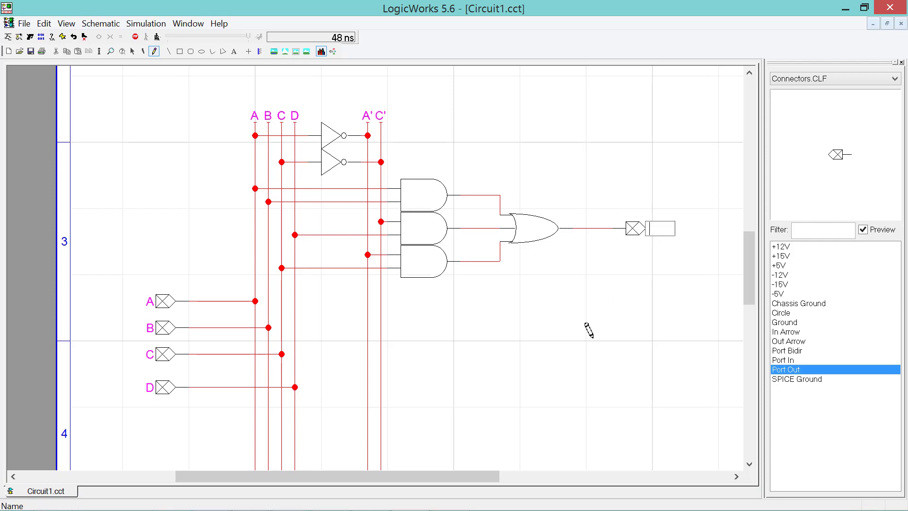
type("F")
key("Return")
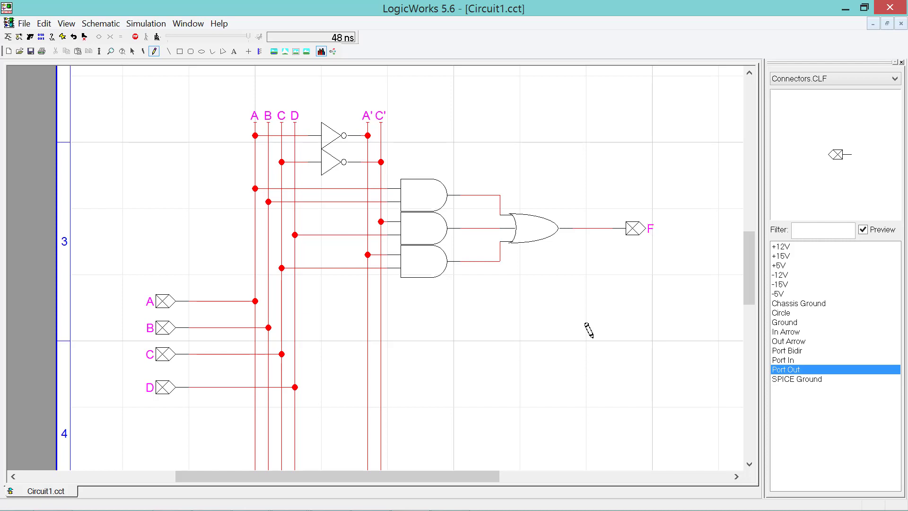
key("Escape")
left_click(750, 73)
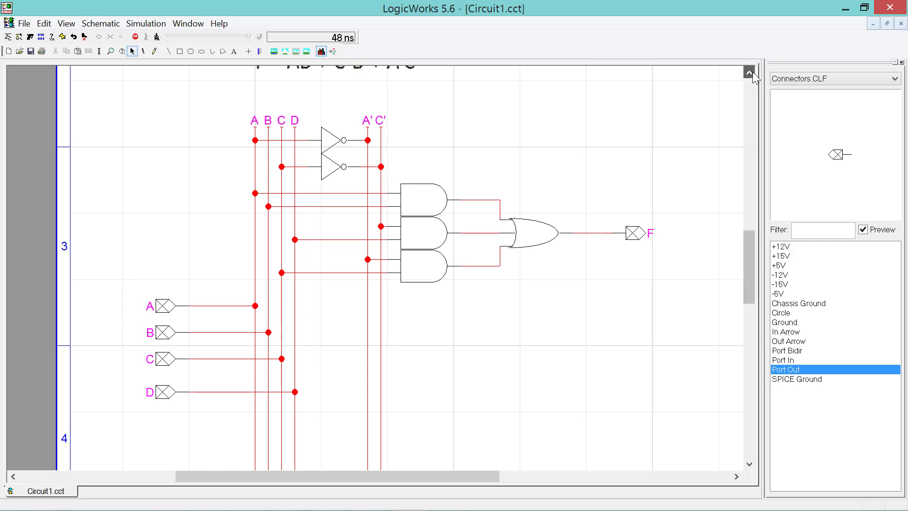
- Scroll up to the equation and select the three AND gates in turn
left_click(751, 73)
left_click(750, 73)
left_click(750, 73)
left_click(751, 73)
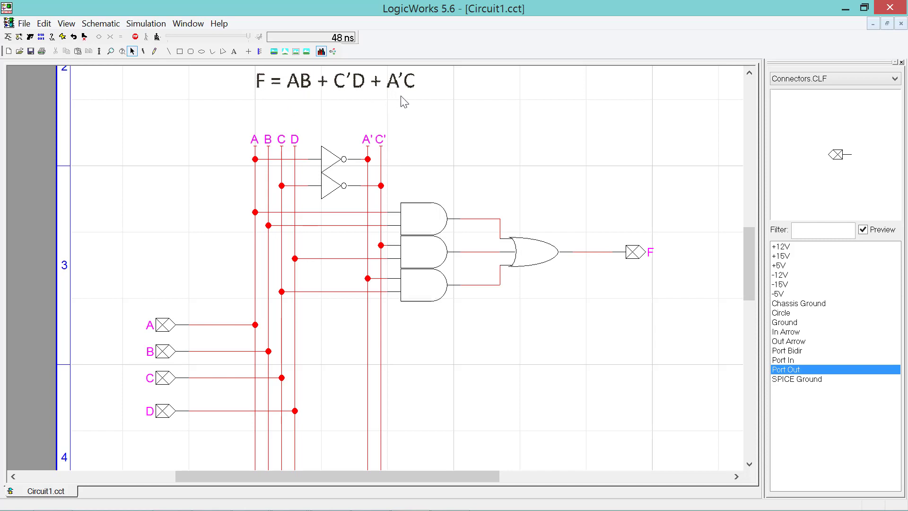
left_click(417, 229)
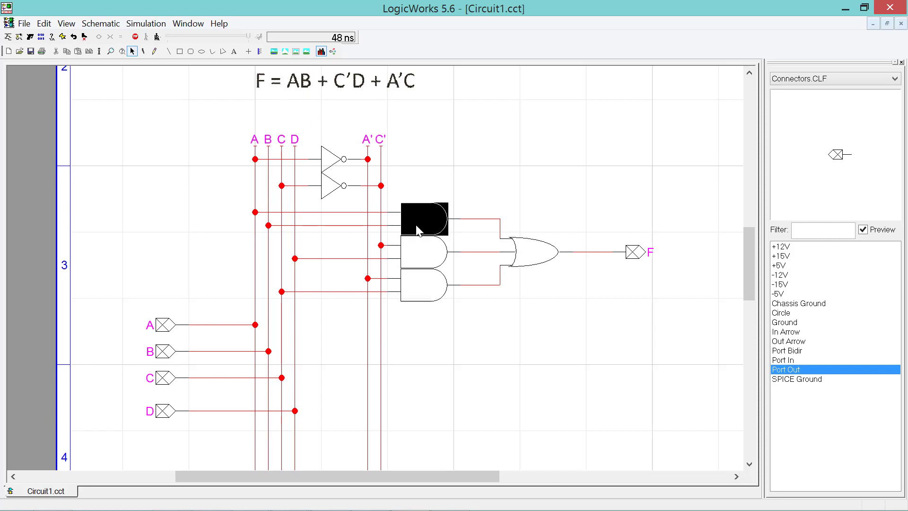
left_click(395, 245)
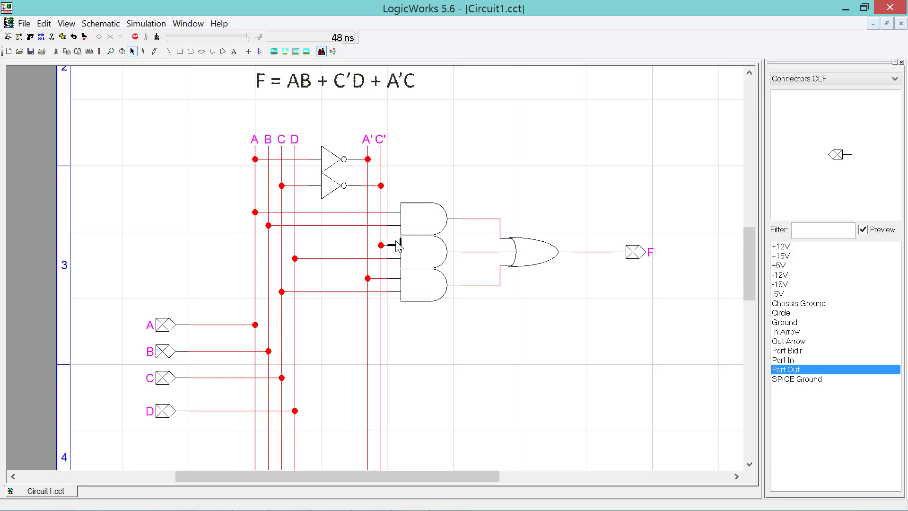
left_click(417, 250)
left_click(427, 279)
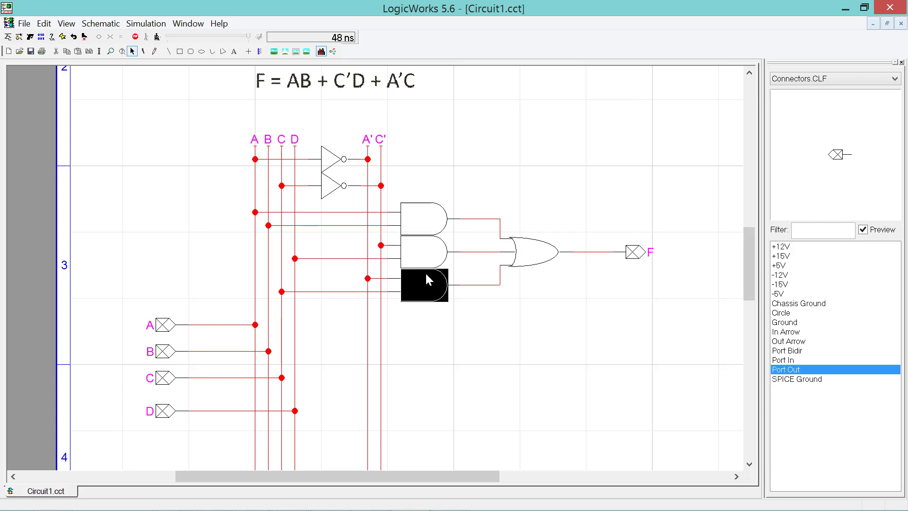
- Check the OR gate and F port, then zoom out to show the whole circuit
left_click(543, 266)
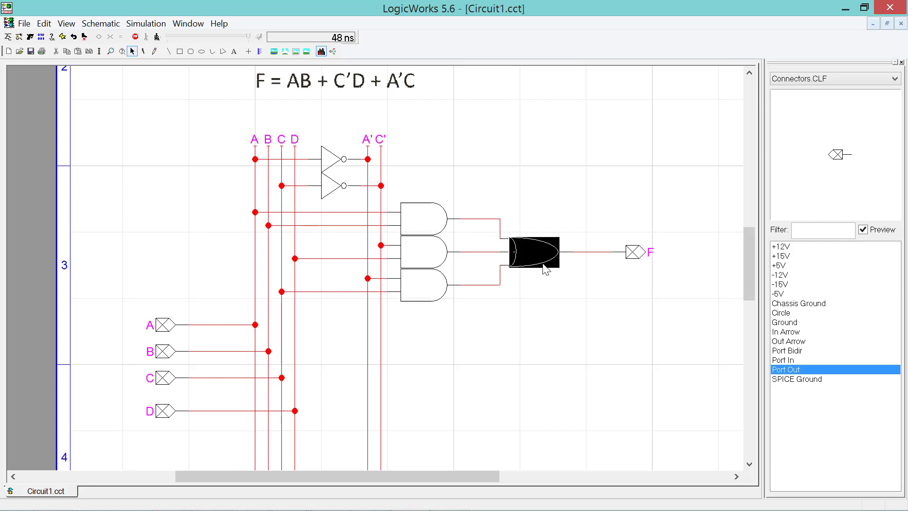
left_click(542, 346)
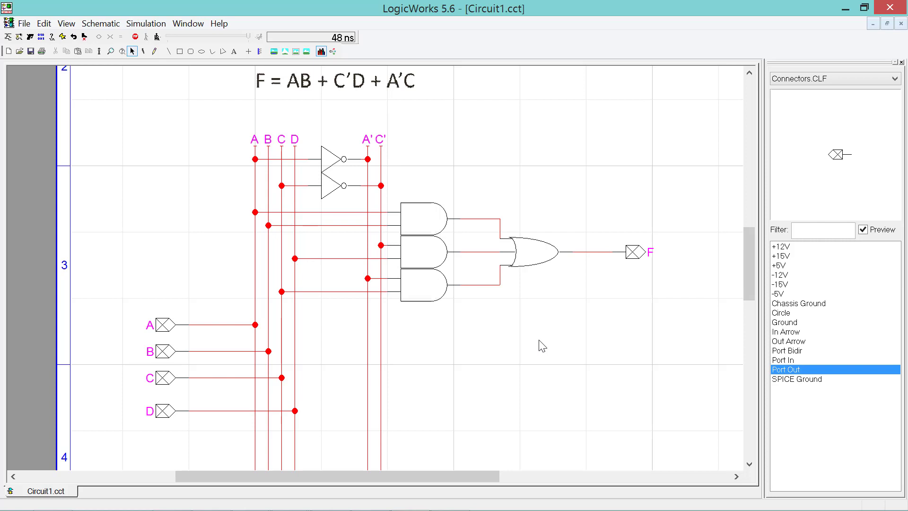
left_click(637, 260)
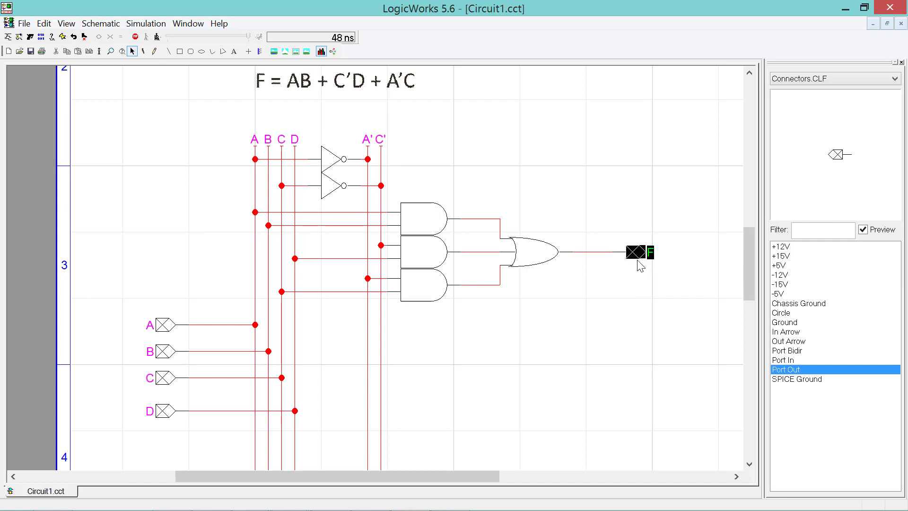
left_click(66, 26)
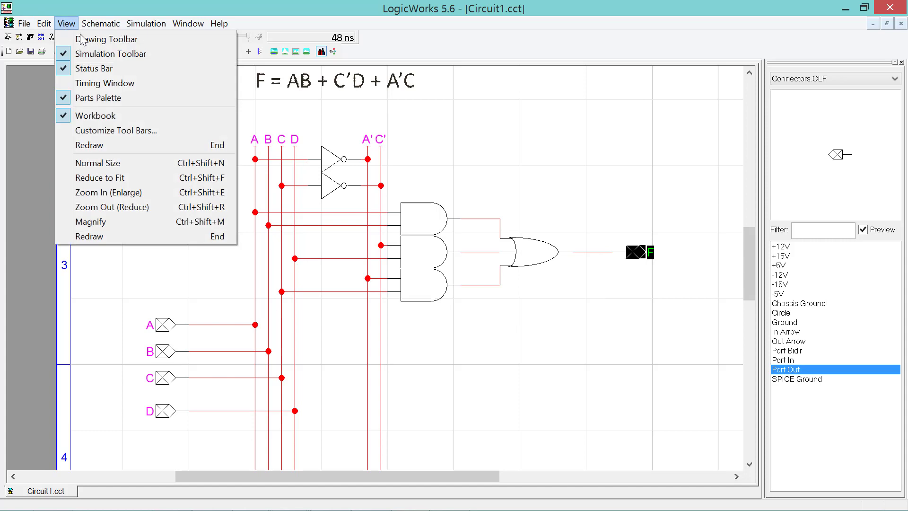
left_click(142, 207)
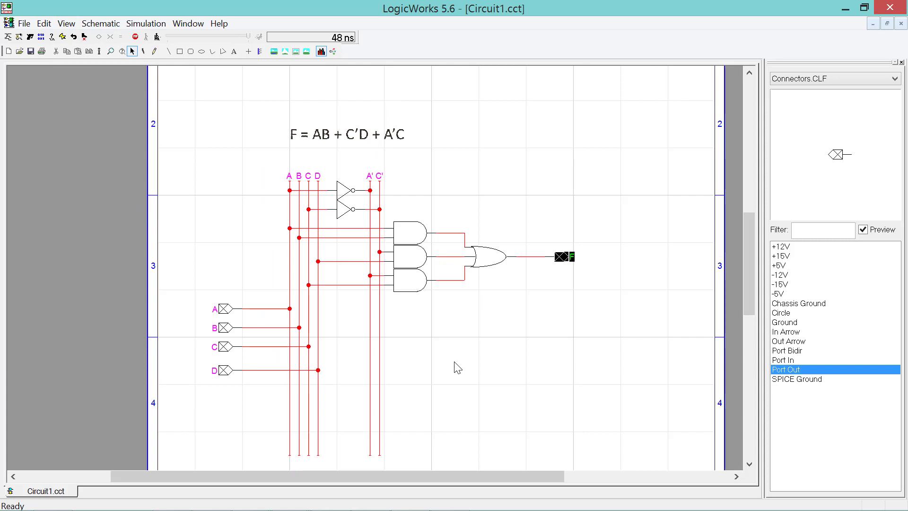
- Start saving the circuit and create a sample-circuits folder under Logic Design And Architecture I
left_click(458, 368)
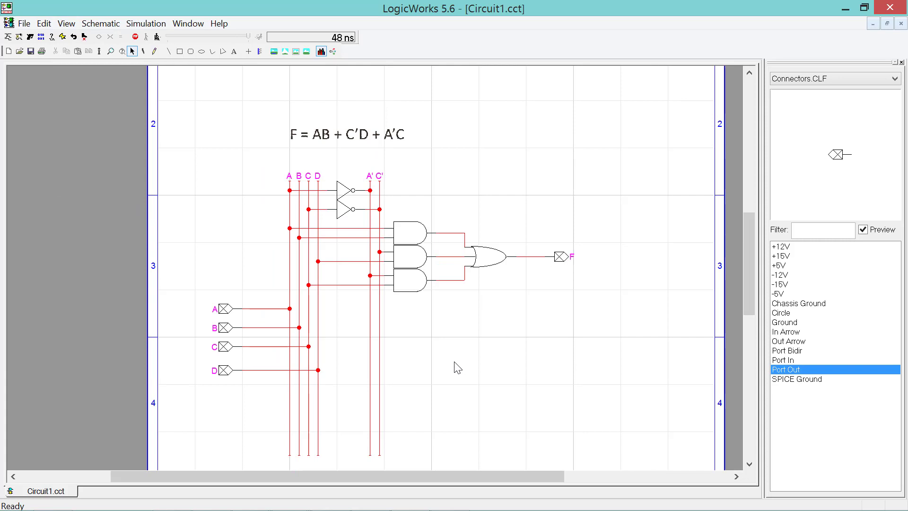
left_click(25, 26)
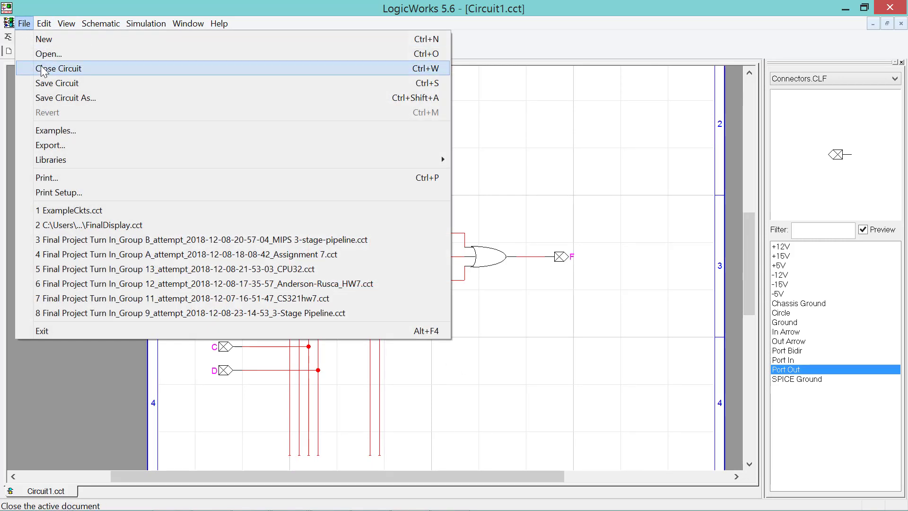
left_click(49, 88)
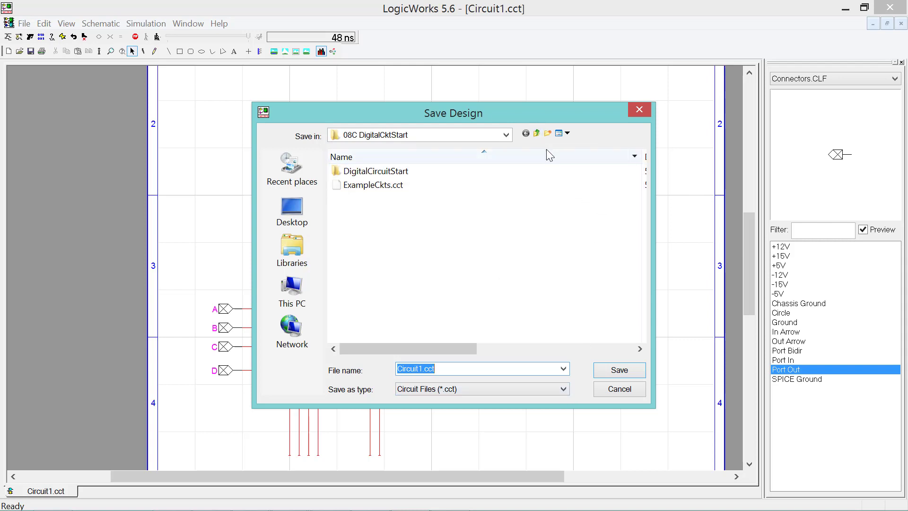
left_click(536, 133)
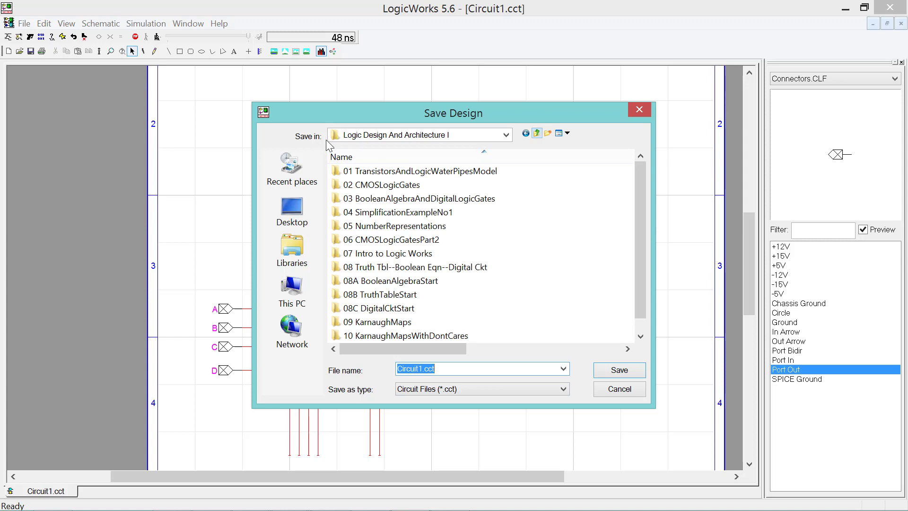
left_click(547, 135)
type("sample")
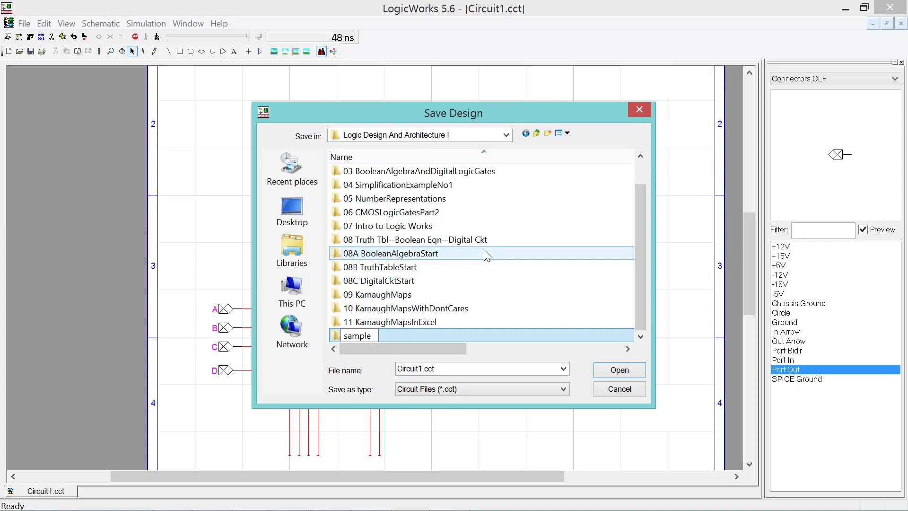
type("-circuits")
key("Return")
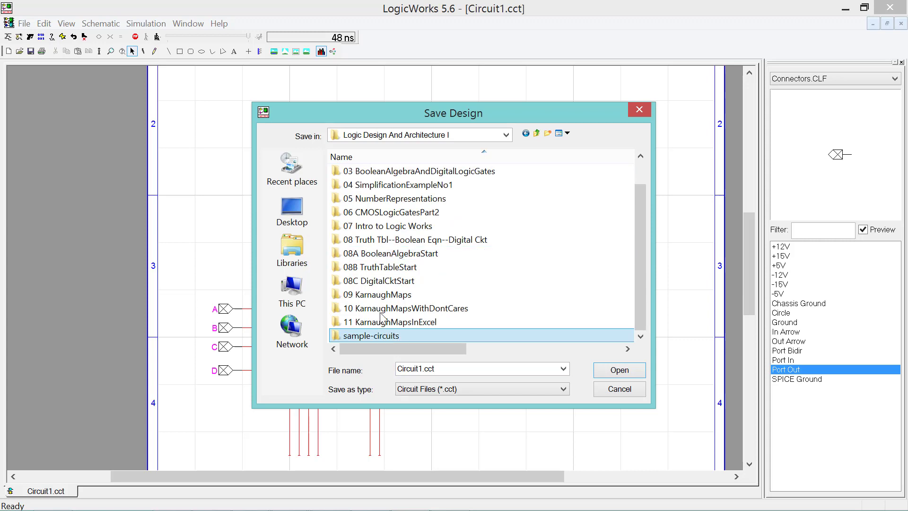
- Save the circuit as sample1.cct inside the sample-circuits folder
double_click(375, 337)
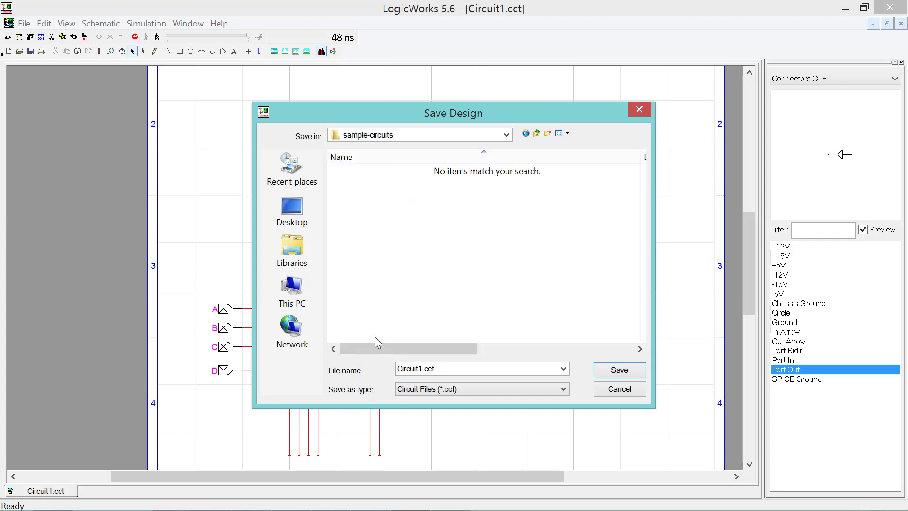
double_click(421, 368)
left_click(422, 369)
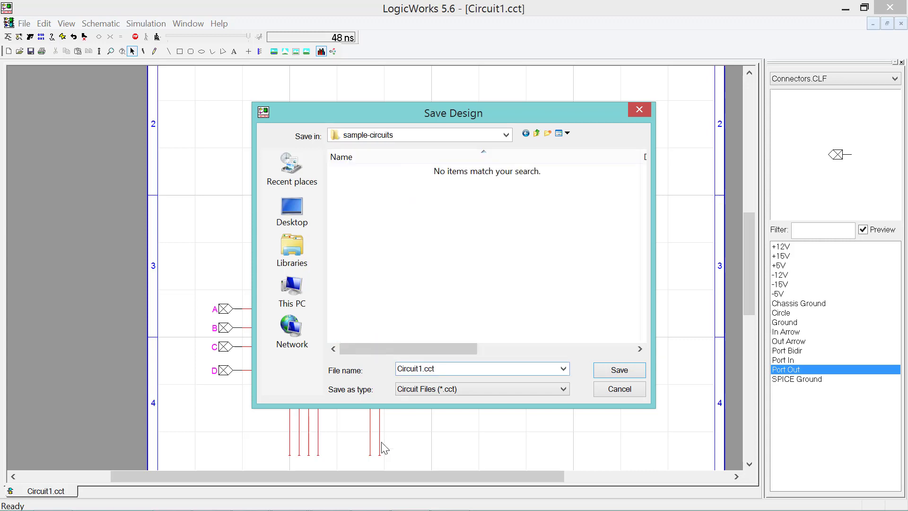
key("BackSpace")
key("BackSpace")
key("BackSpace")
key("BackSpace")
key("BackSpace")
key("BackSpace")
key("BackSpace")
key("BackSpace")
type("sample1")
key("Return")
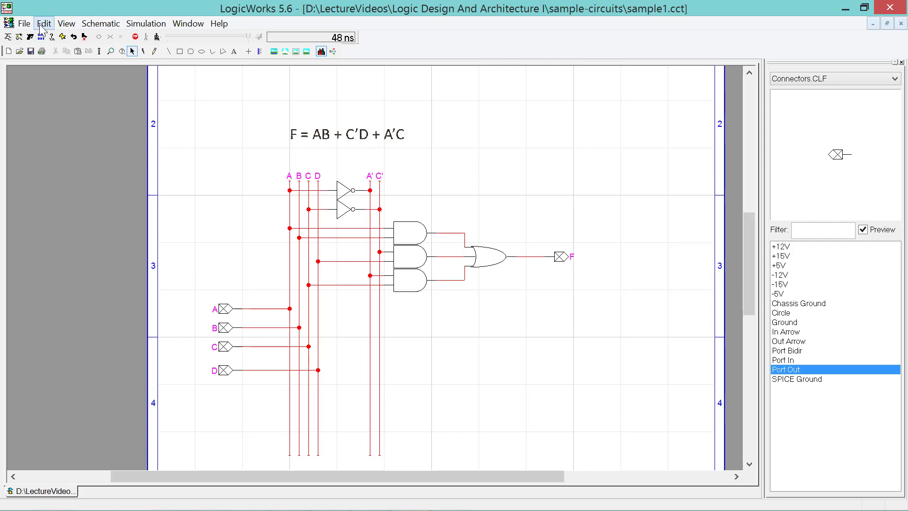
- Create a new blank Device Symbol document through File > New
left_click(26, 24)
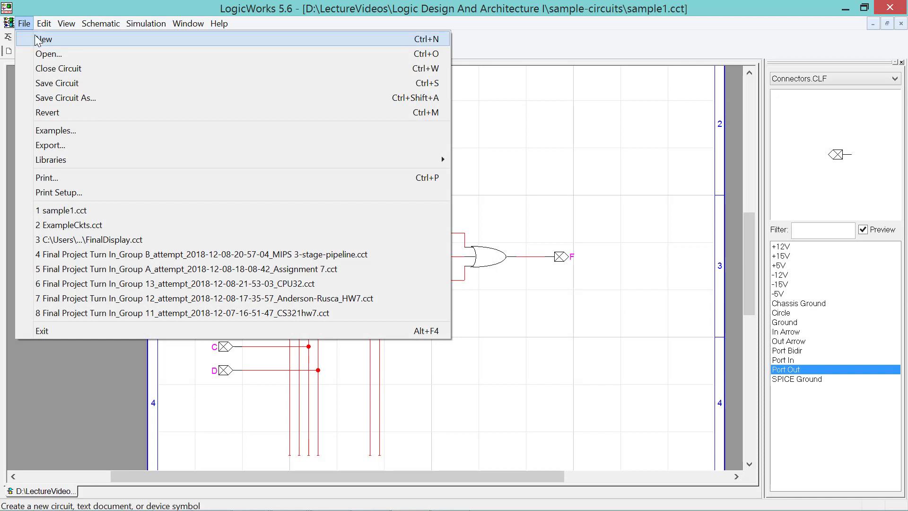
left_click(37, 40)
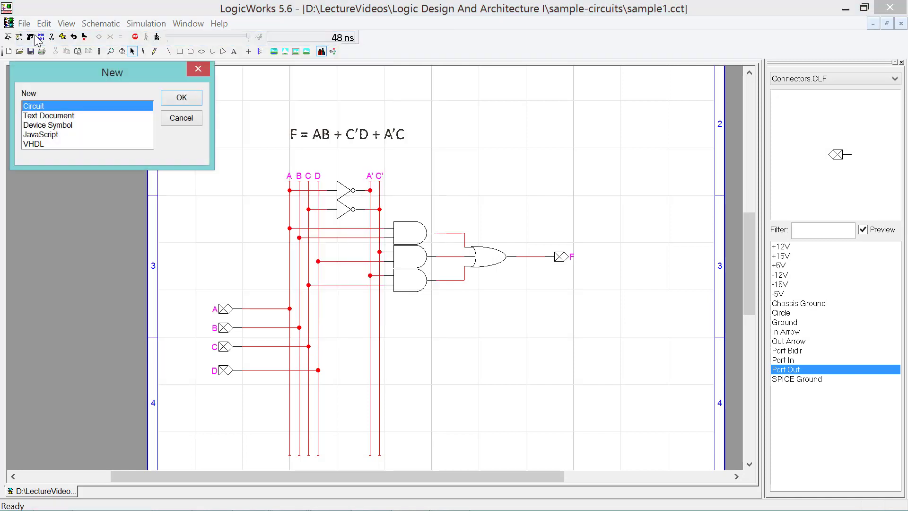
left_click(72, 125)
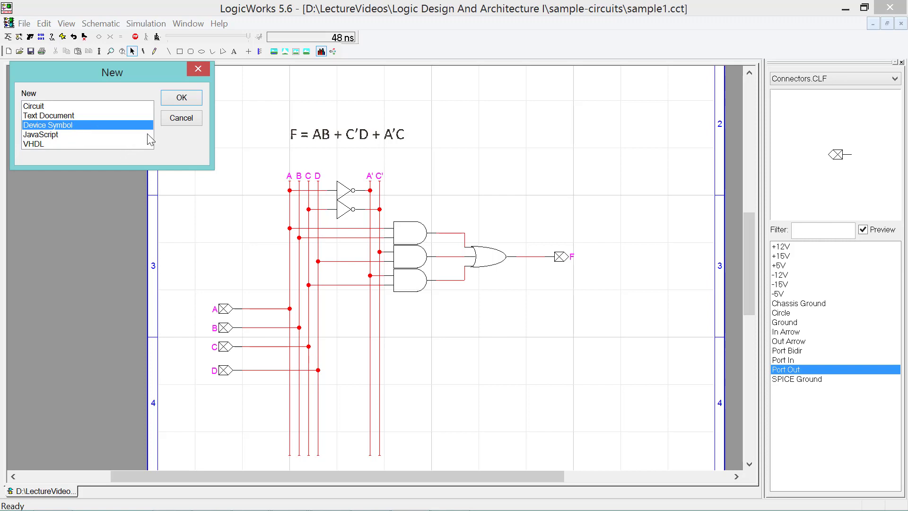
left_click(182, 99)
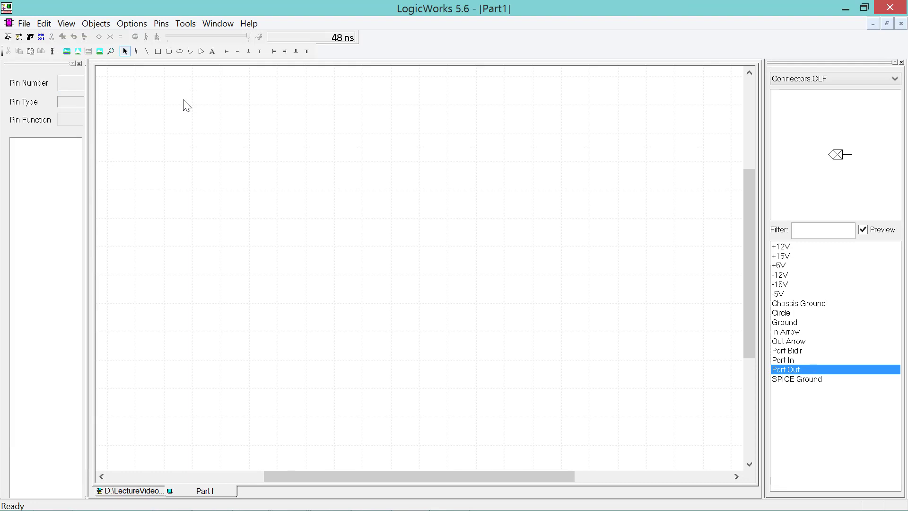
- Attach the open sample1.cct as Part1's internal circuit, importing pins A, B, C, D, F
left_click(122, 25)
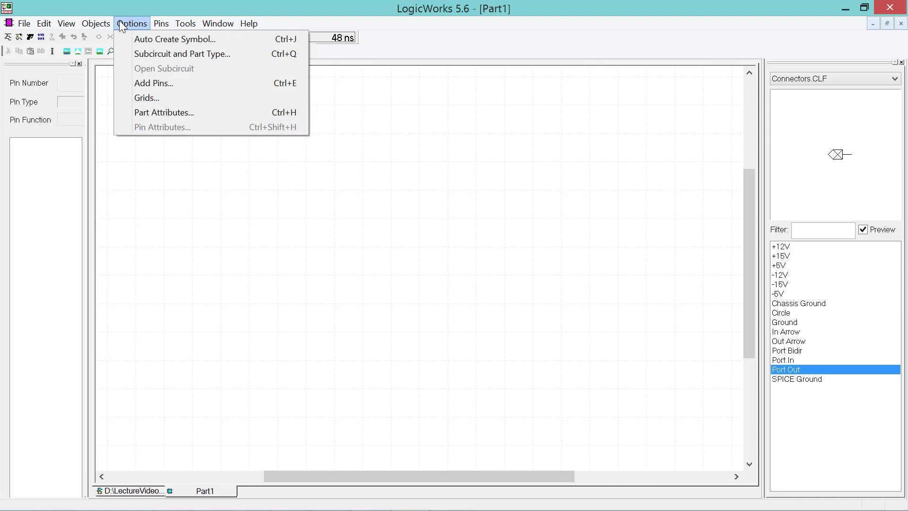
left_click(145, 57)
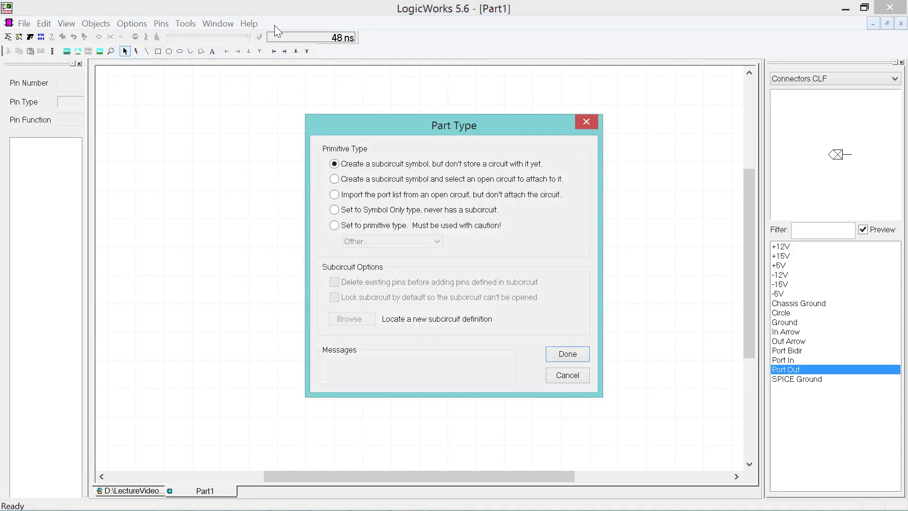
left_click(355, 181)
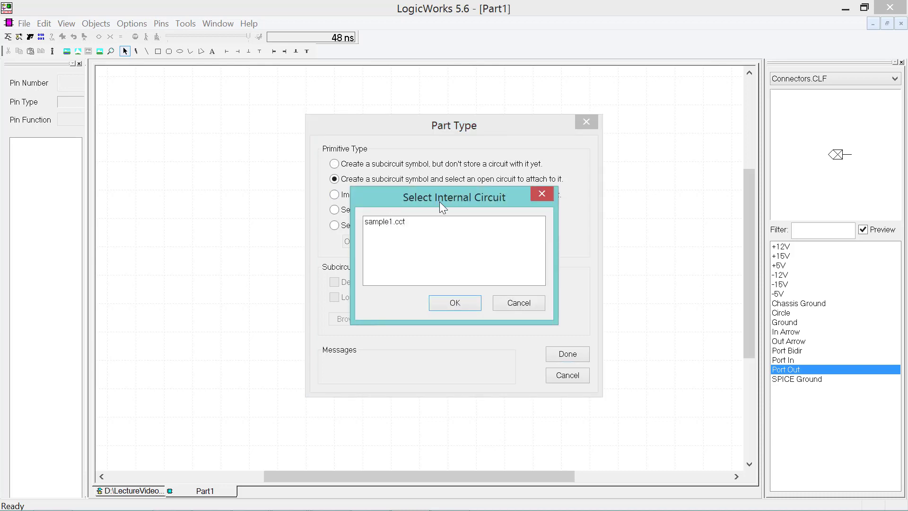
left_click_drag(440, 197, 297, 254)
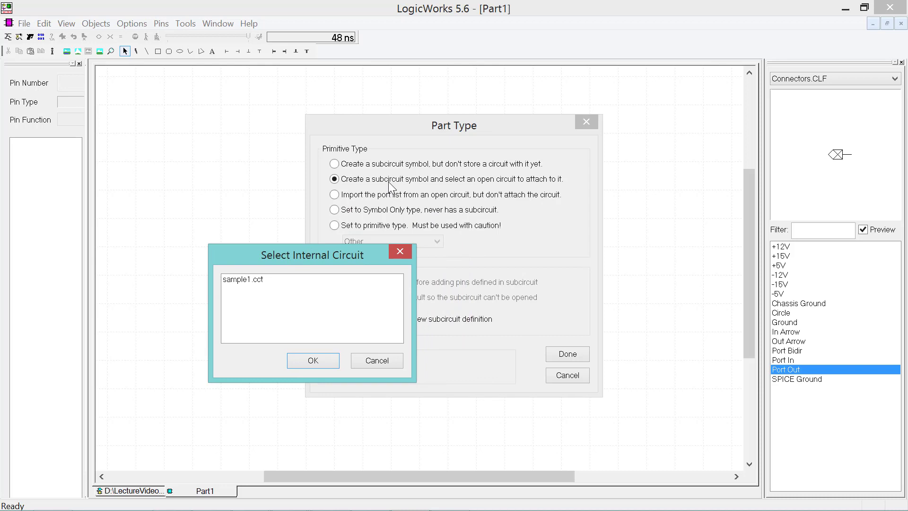
left_click(253, 280)
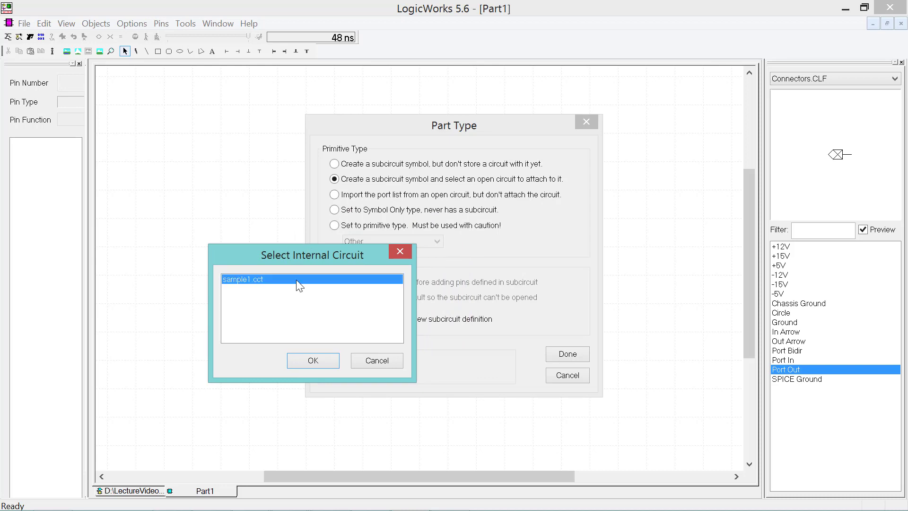
left_click(313, 361)
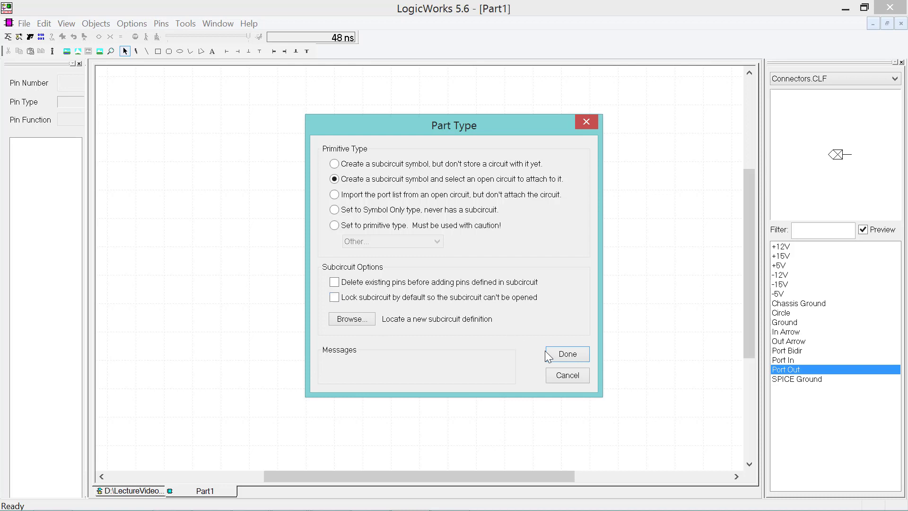
left_click(557, 356)
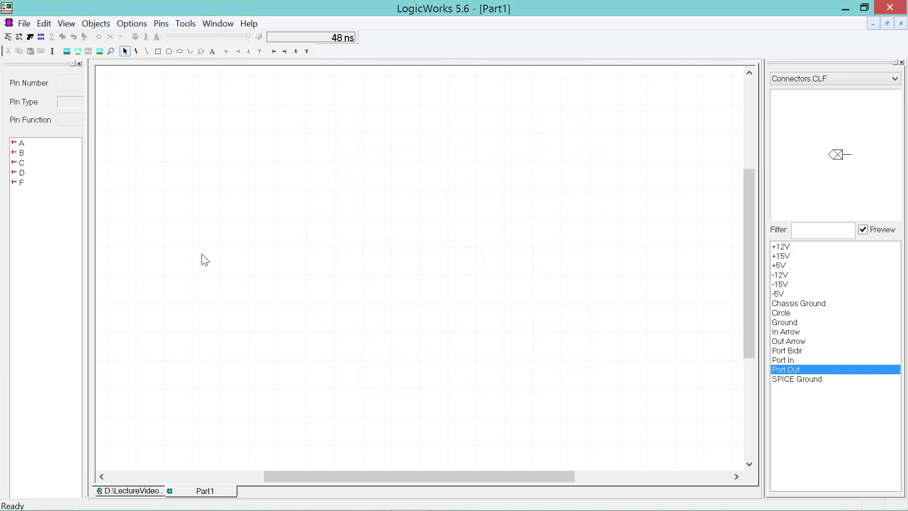
- Check that pins A, B, C and D are inputs and pin F is the output
left_click(21, 143)
left_click(22, 153)
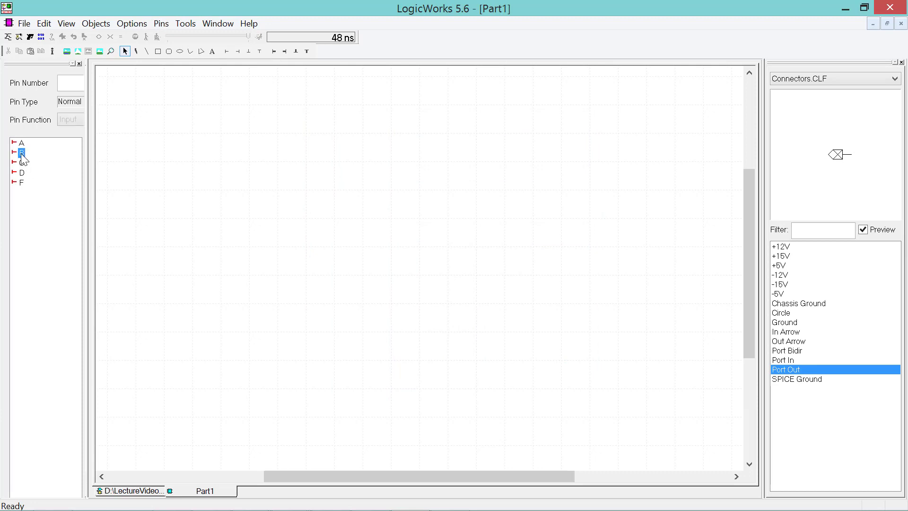
left_click(21, 162)
left_click(21, 172)
left_click(21, 185)
- Widen the pin properties panel and recheck the functions of pins A and B
left_click_drag(87, 128, 132, 135)
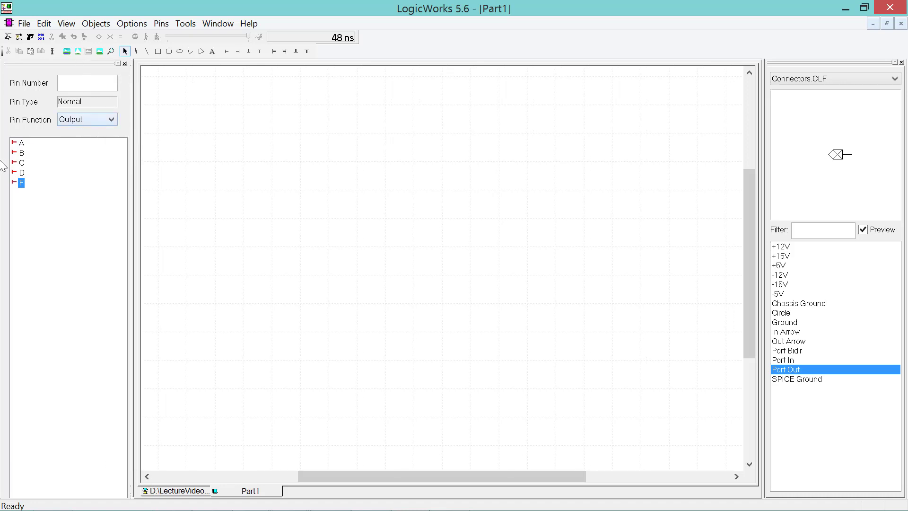
left_click(20, 143)
key("Down")
key("Down")
key("Down")
key("Down")
left_click(112, 231)
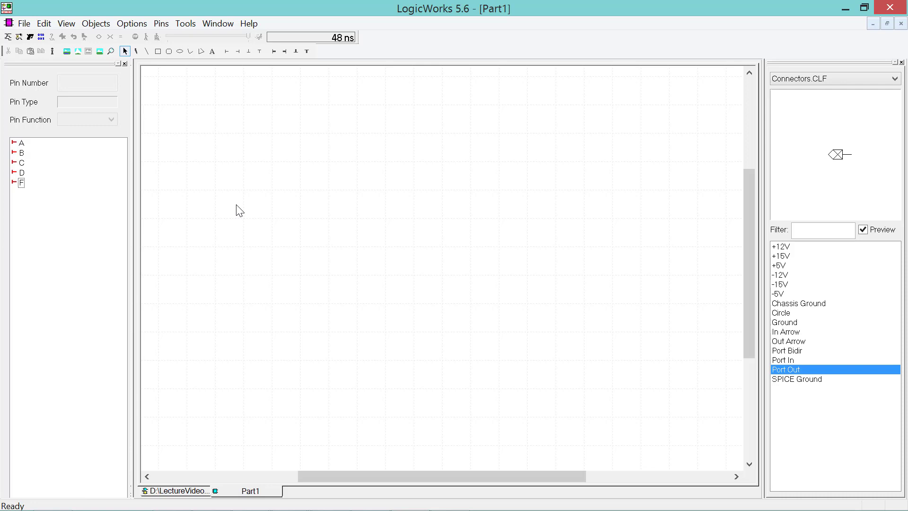
left_click(126, 23)
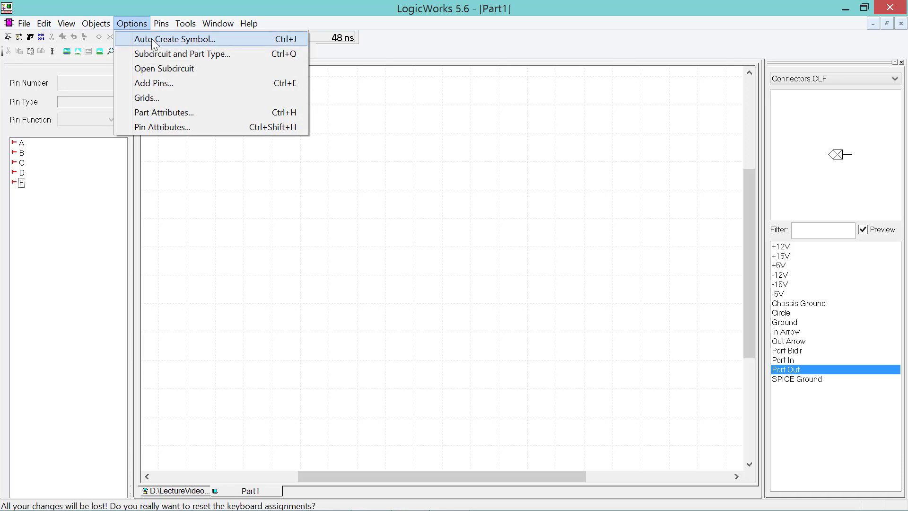
- Auto-generate a symbol named Sample1 with pins A–D on the left and F on the right
left_click(238, 40)
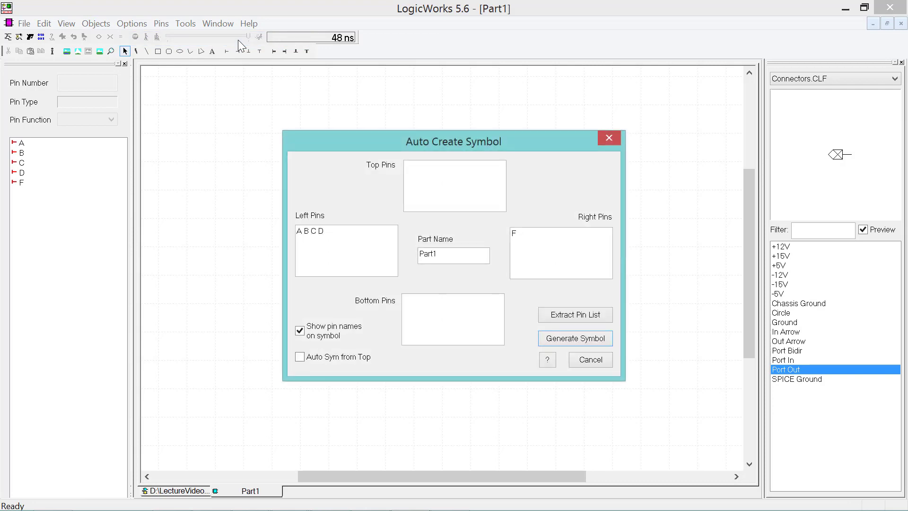
left_click_drag(336, 230, 277, 240)
left_click(340, 250)
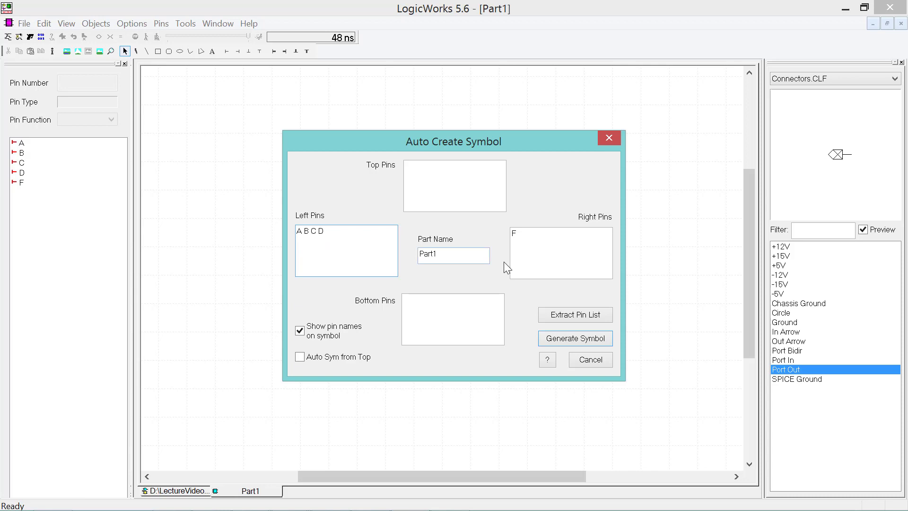
left_click(547, 233)
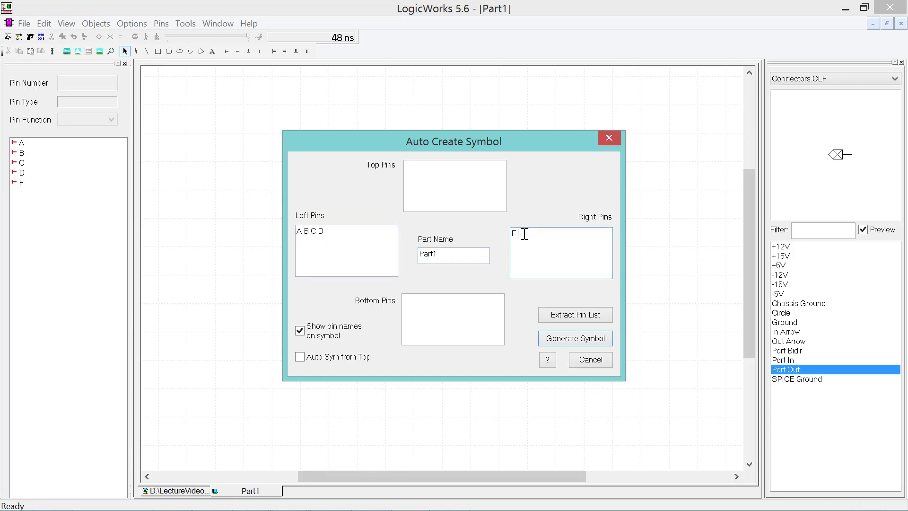
left_click_drag(523, 234, 490, 231)
left_click(454, 255)
left_click_drag(453, 258, 384, 265)
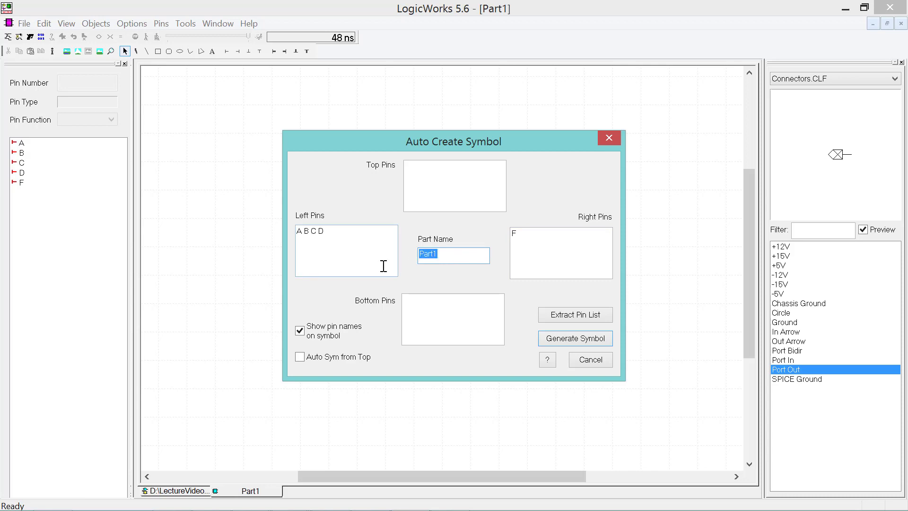
type("Sample1")
left_click(573, 341)
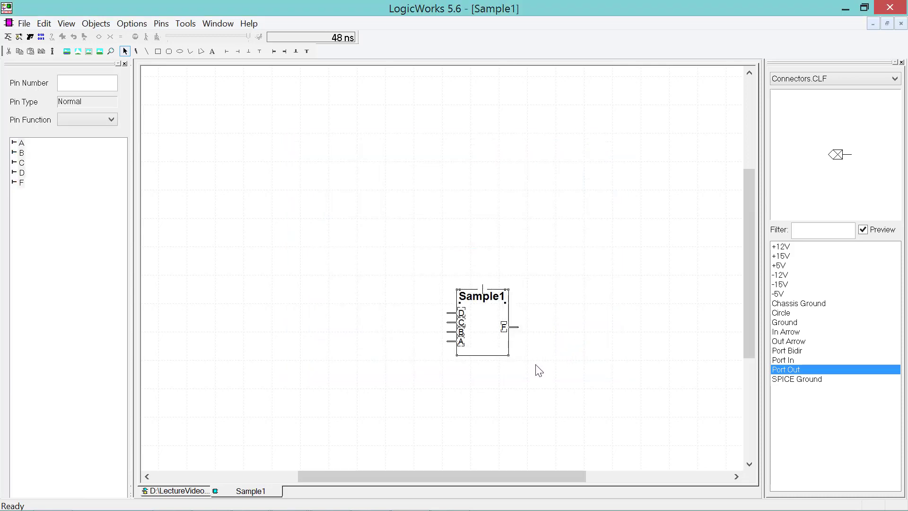
- Confirm Sample1's input pins and that pin F's function is Output
left_click(472, 379)
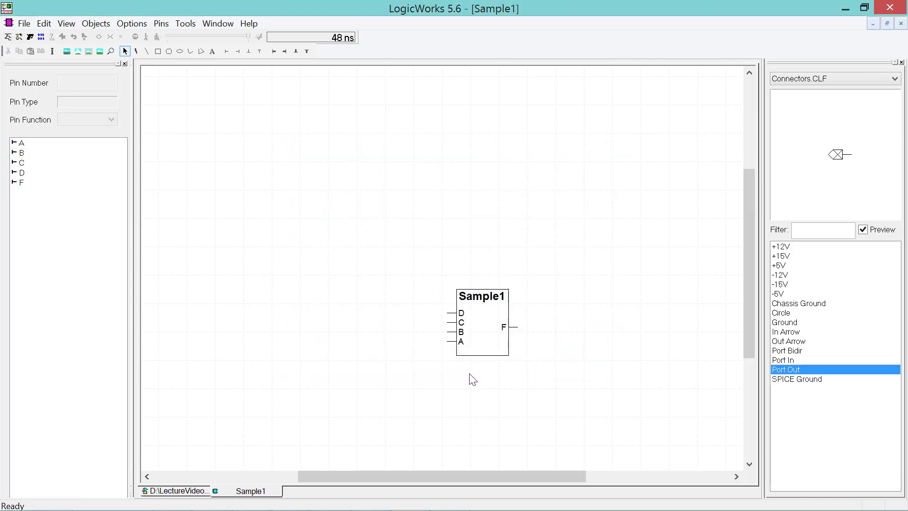
left_click(462, 324)
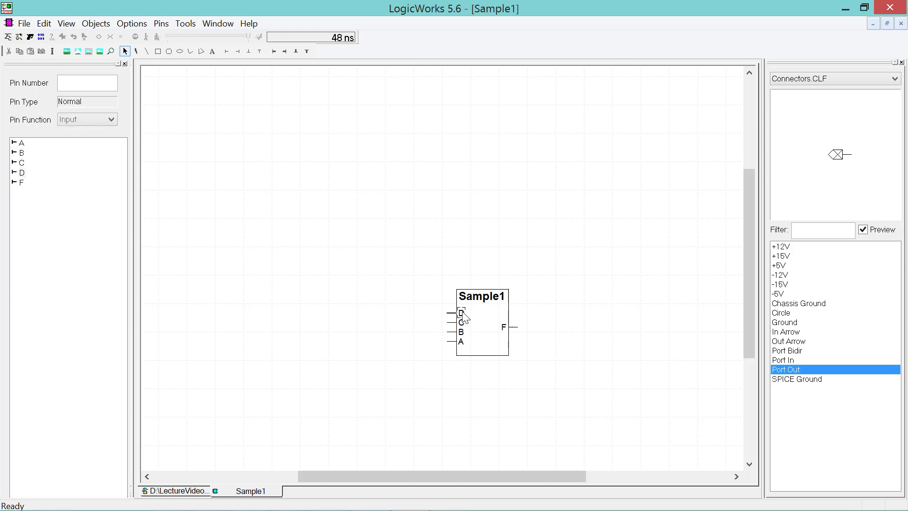
left_click(506, 326)
left_click(588, 391)
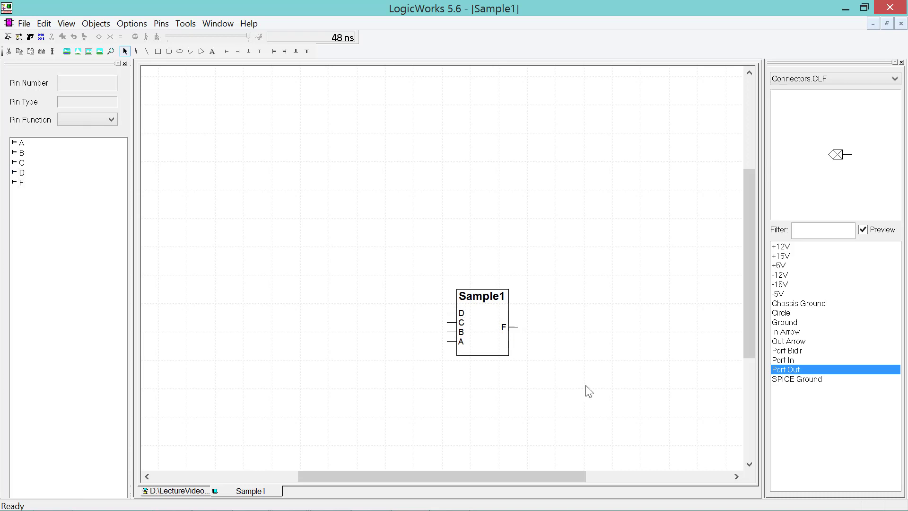
- From Save As, start a new library and browse to the Samsung_T5 (D:) drive
left_click(26, 28)
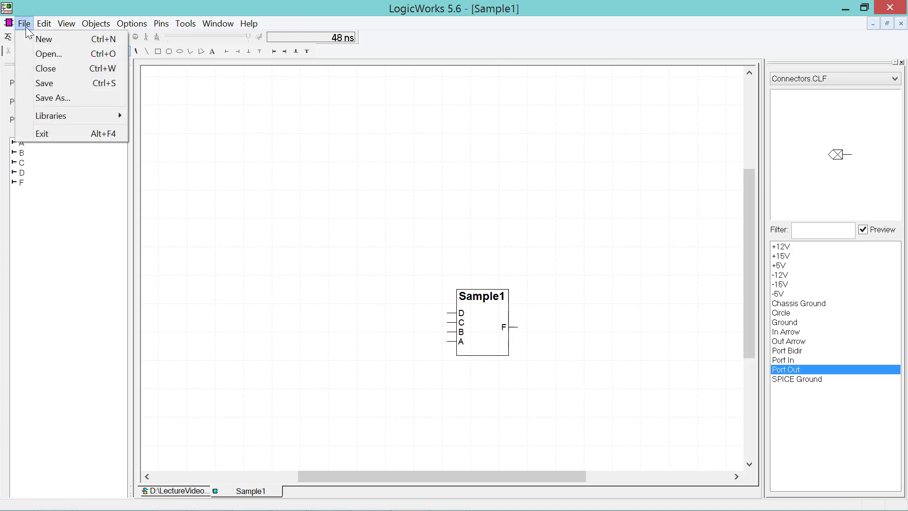
left_click(56, 98)
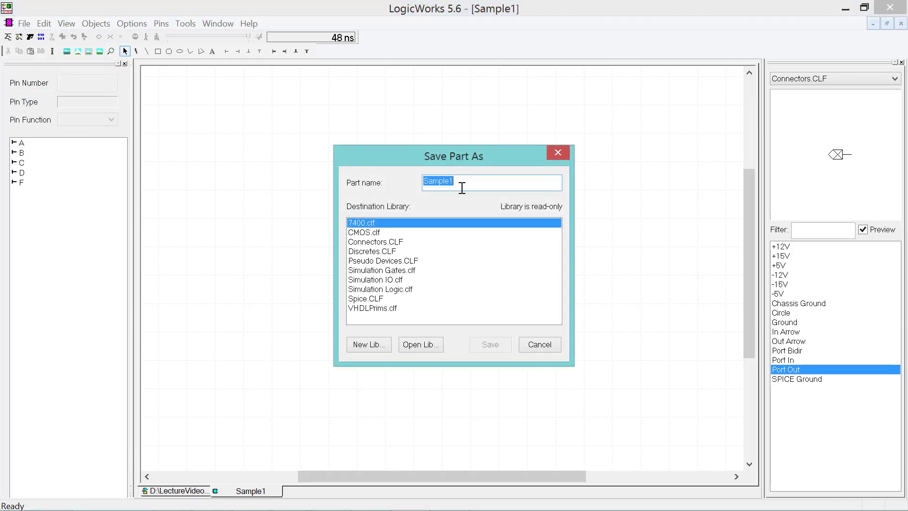
left_click(382, 347)
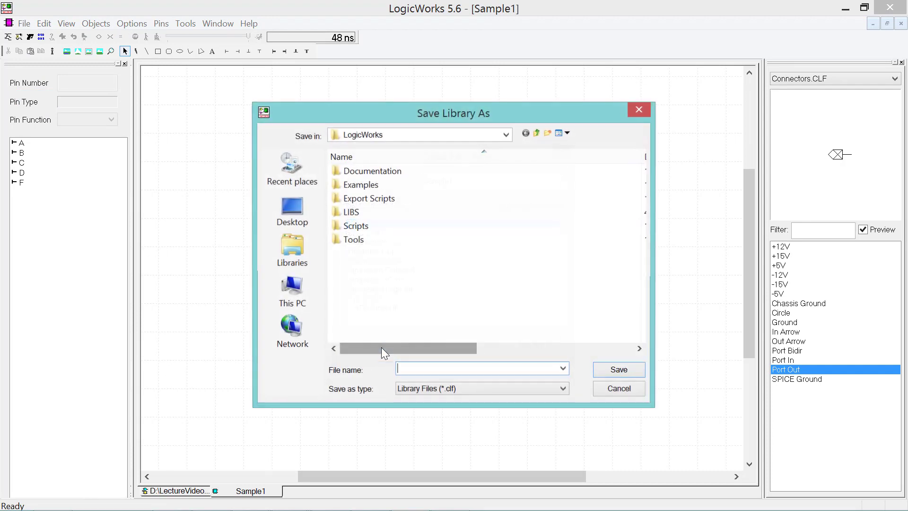
left_click(295, 223)
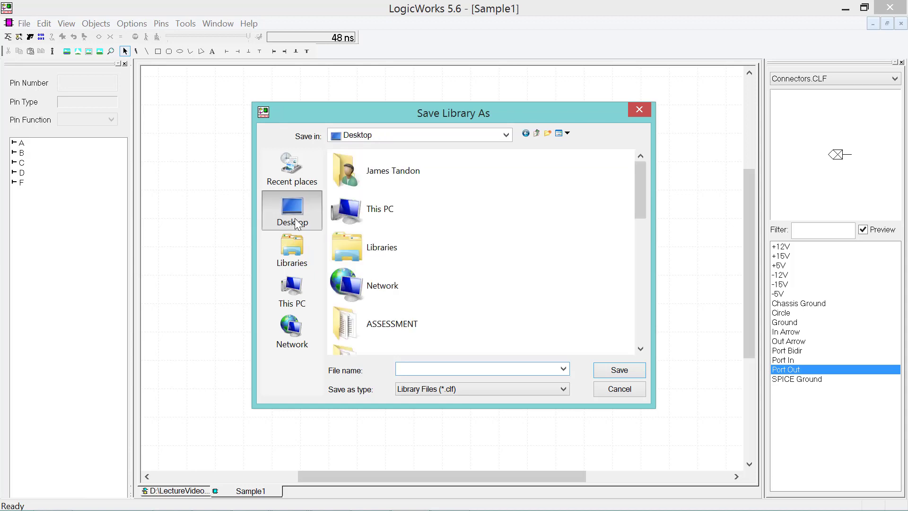
scroll(359, 307, "down", 5)
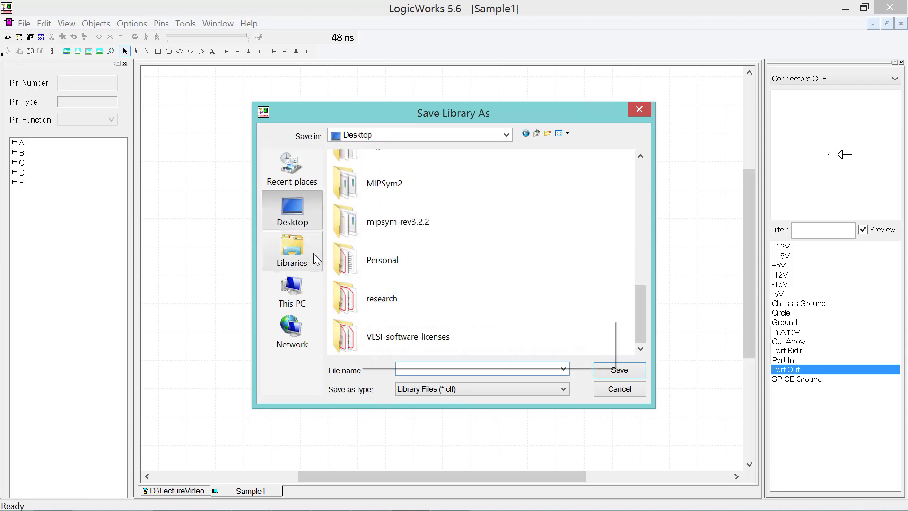
left_click(301, 305)
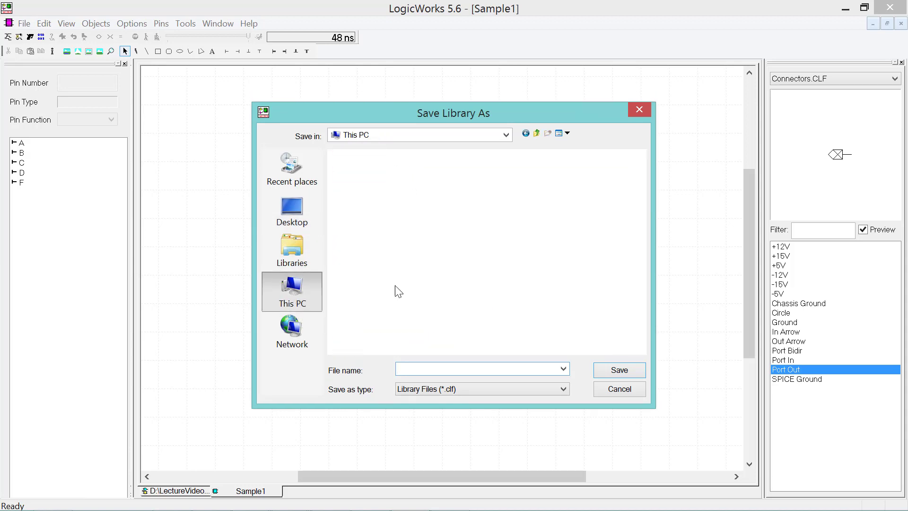
scroll(411, 281, "down", 3)
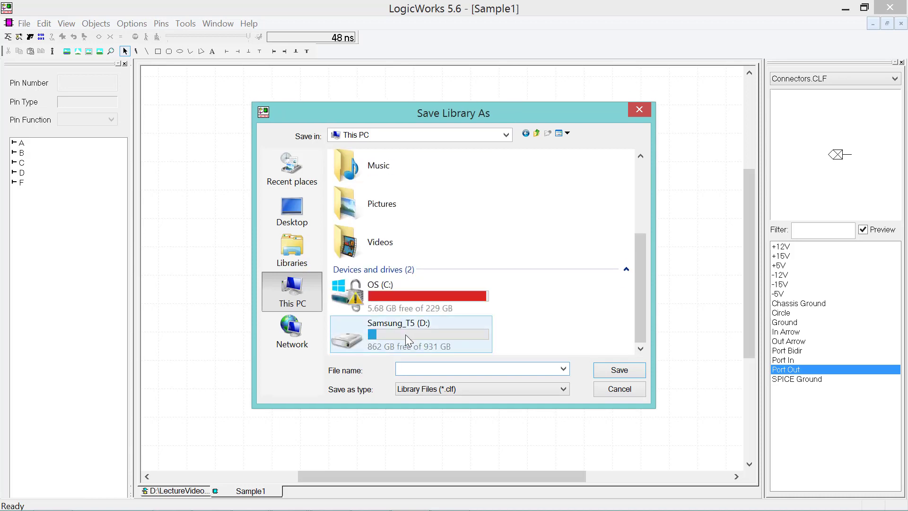
double_click(422, 331)
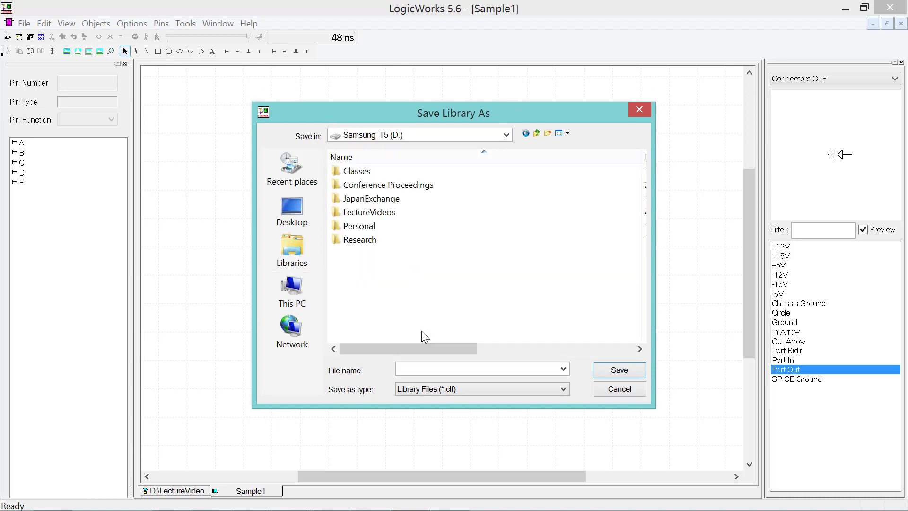
- Create firstlib.clf in LectureVideos > Logic Design And Architecture I > sample-circuits
left_click(381, 216)
double_click(381, 216)
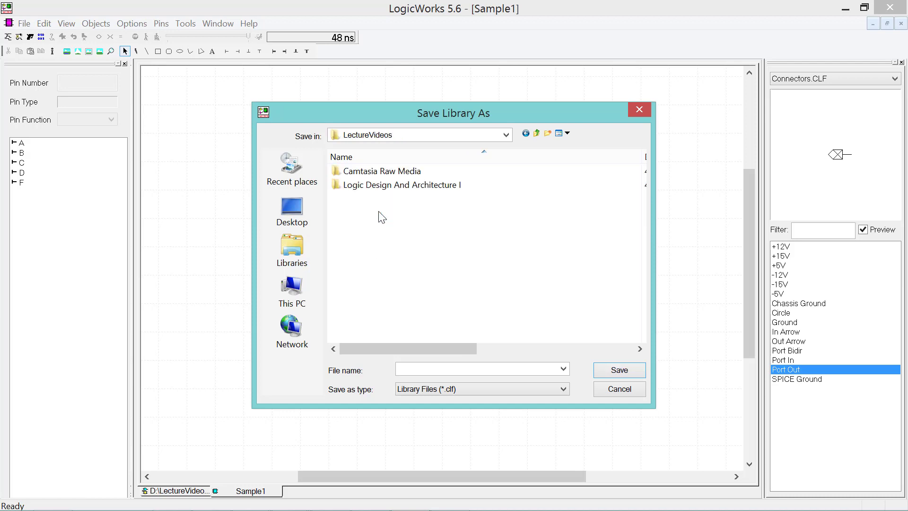
double_click(386, 186)
scroll(390, 267, "down", 1)
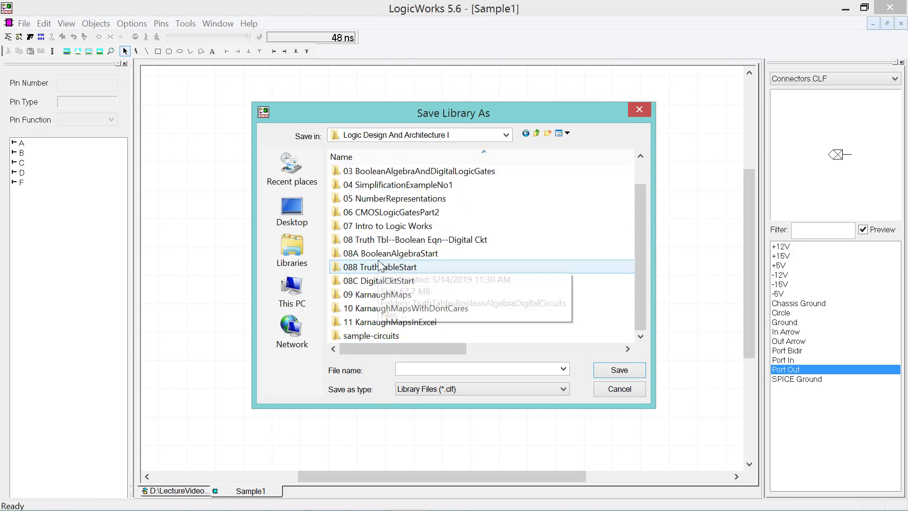
left_click(373, 340)
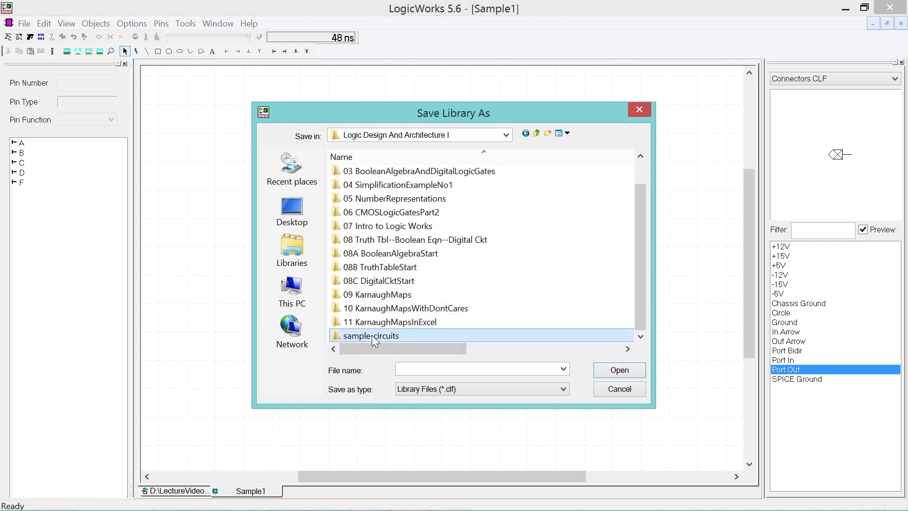
double_click(344, 336)
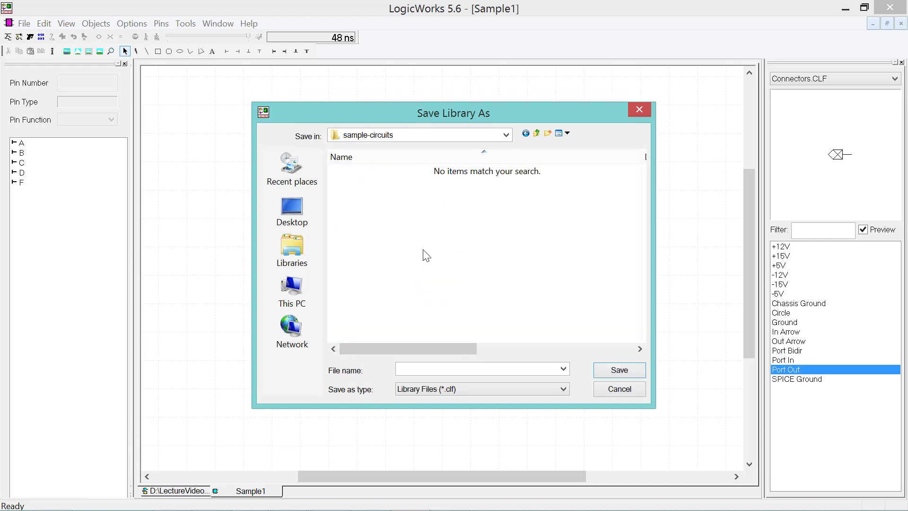
left_click(432, 367)
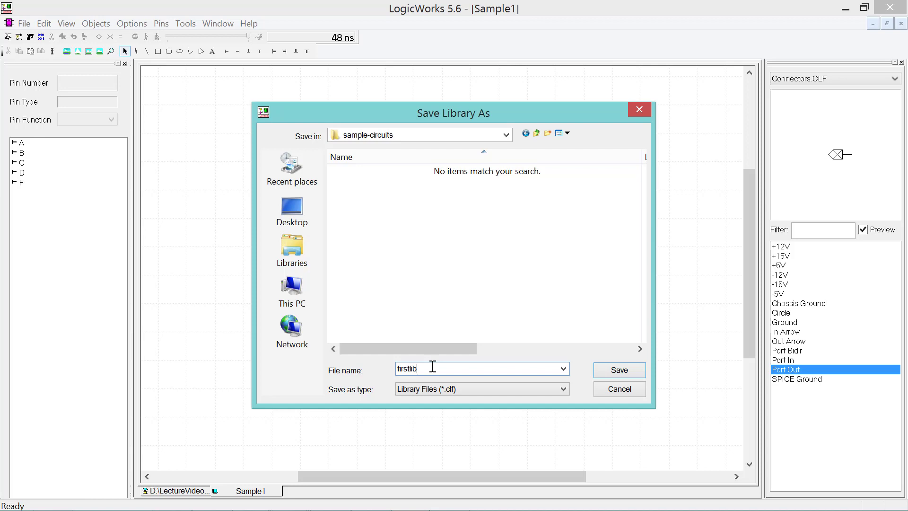
key("Return")
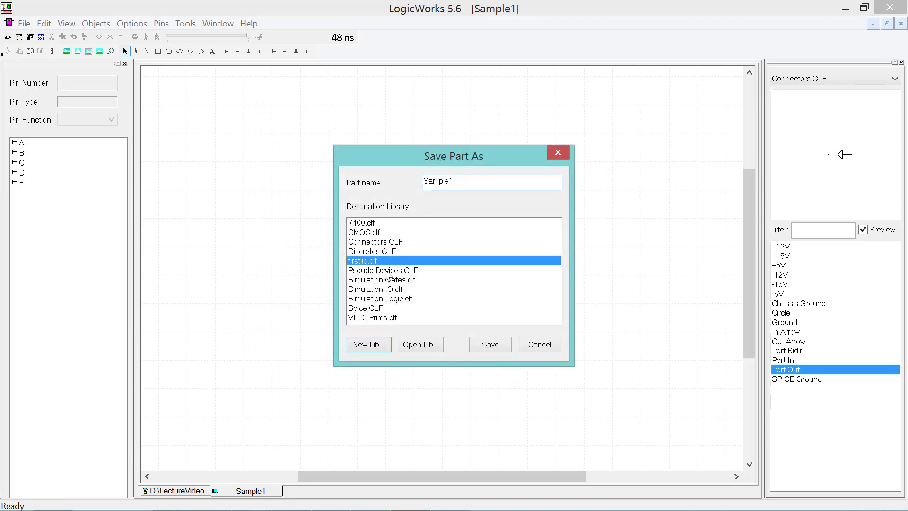
- Save the Sample1 part into the firstlib.clf library
left_click(386, 261)
left_click(480, 181)
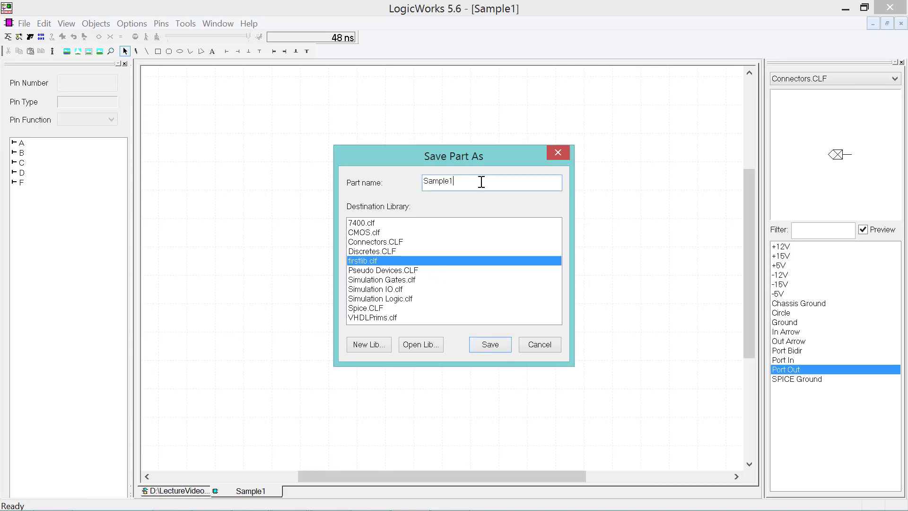
left_click(497, 347)
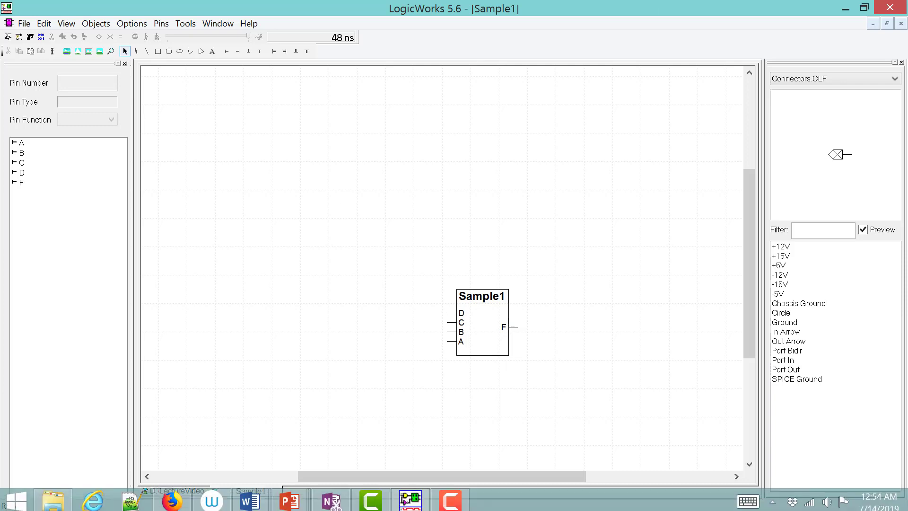
mouse_move(275, 505)
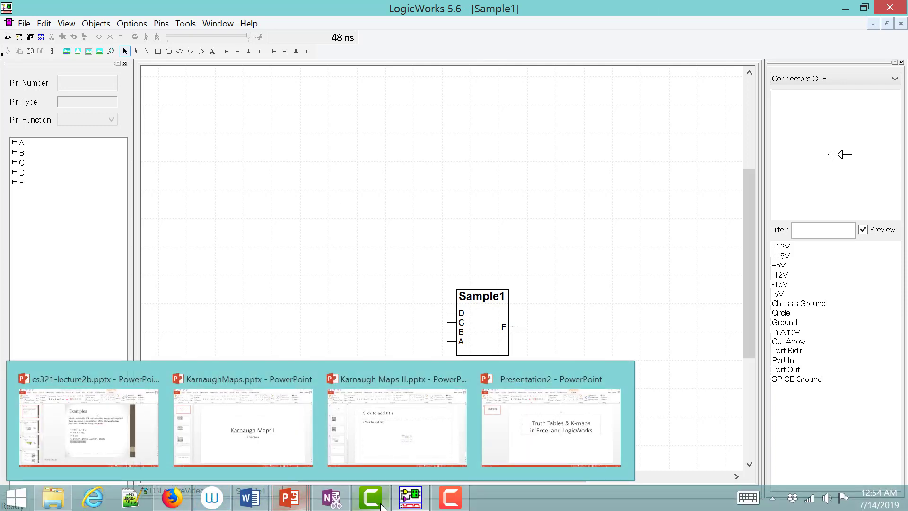
left_click(22, 26)
- Create the new Circuit2.cct schematic and place one Sample1 part from firstlib.clf near its centre
left_click(30, 37)
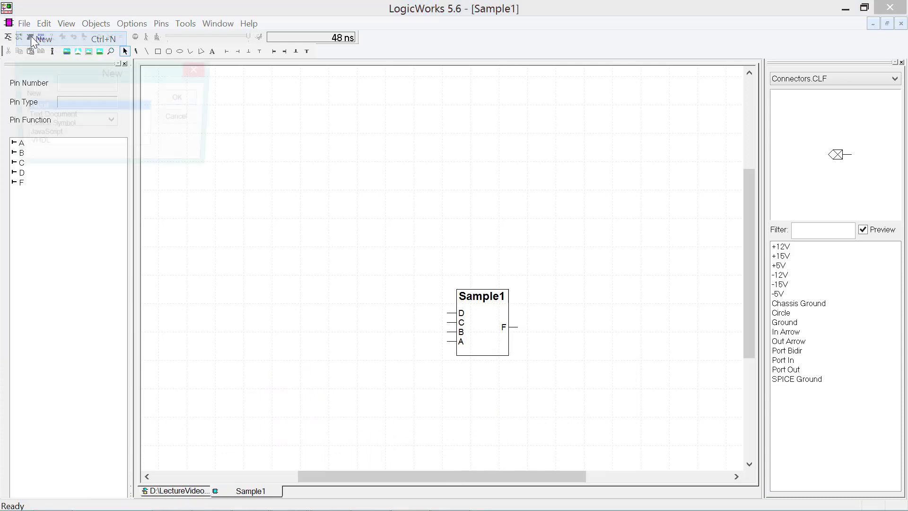
left_click(175, 97)
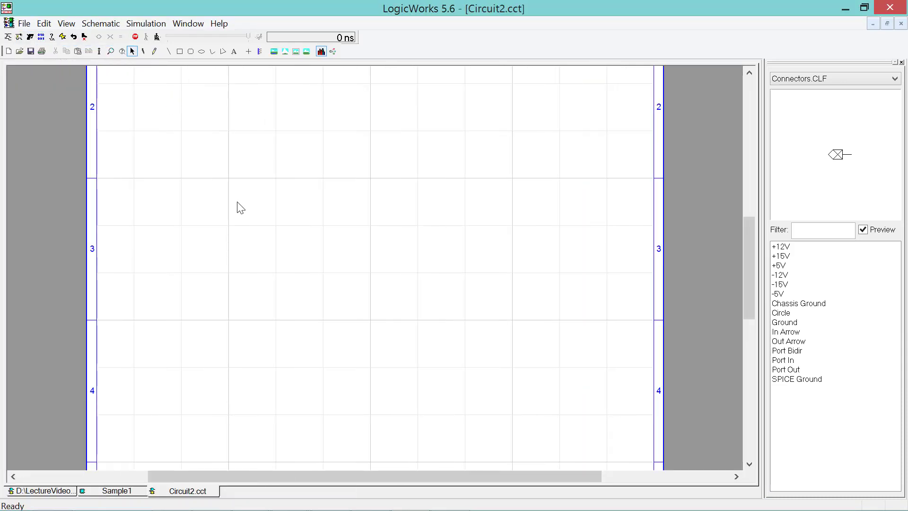
left_click(816, 82)
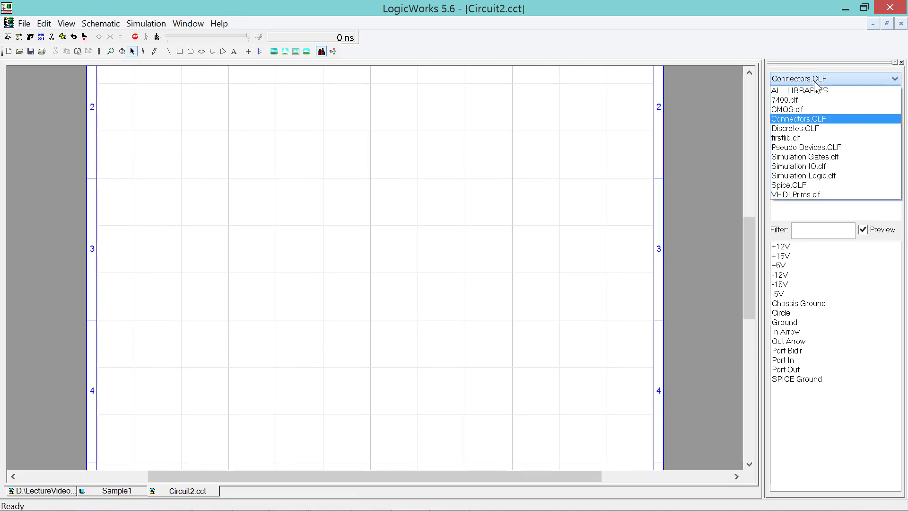
left_click(815, 136)
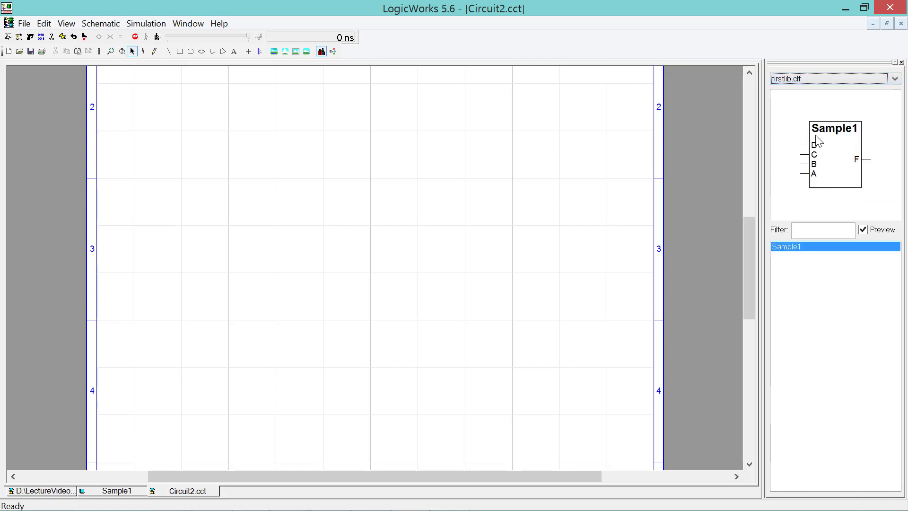
double_click(795, 246)
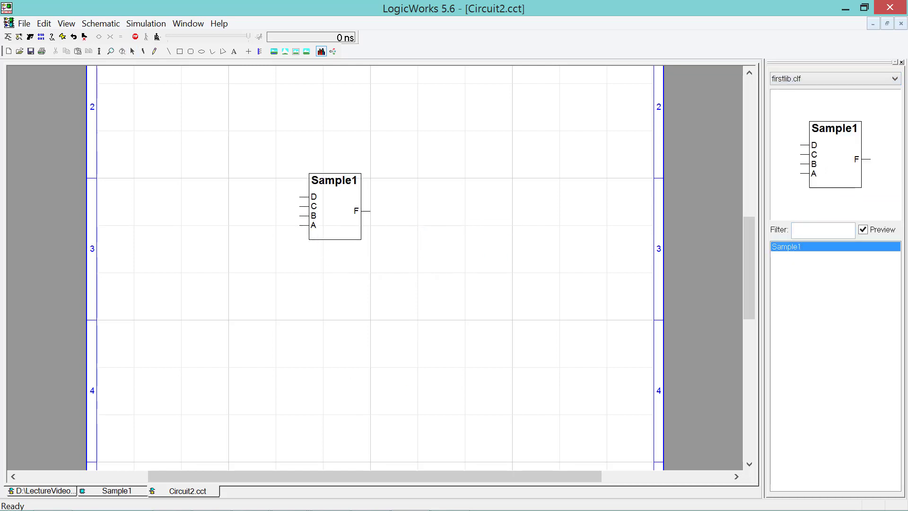
left_click(335, 206)
key("Escape")
- Copy the whole sample1.cct circuit, dismiss the clipboard error, and return to Circuit2.cct
left_click(38, 491)
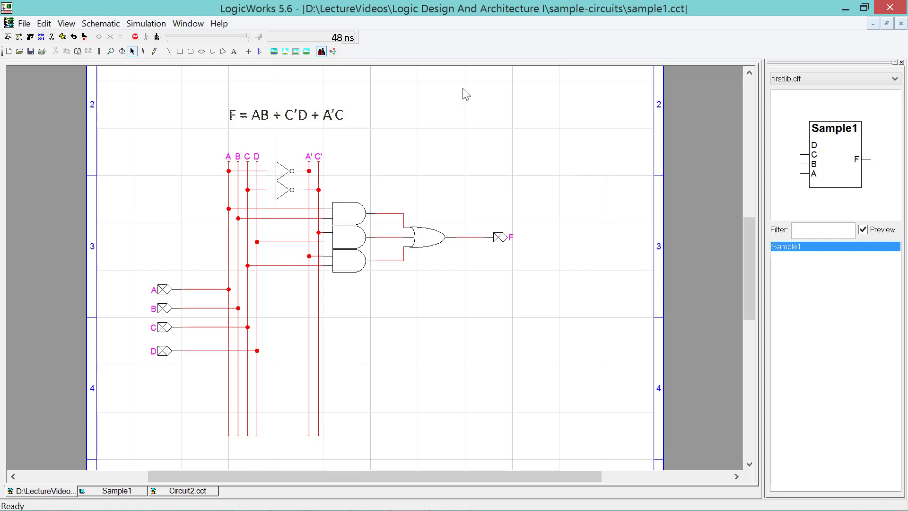
left_click_drag(463, 89, 205, 450)
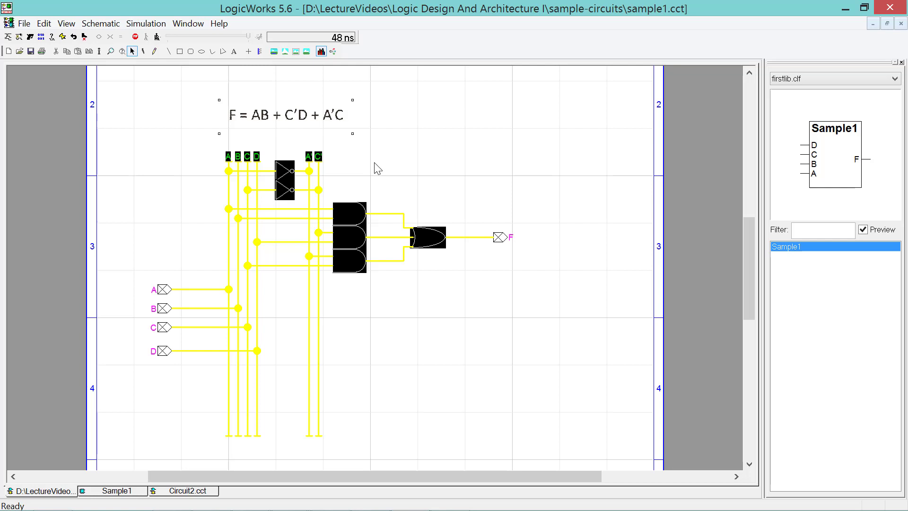
key("ctrl+c")
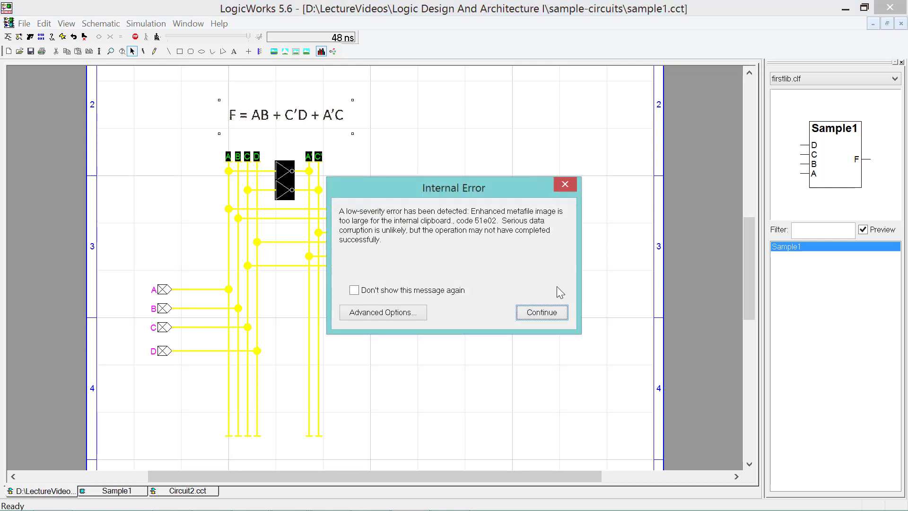
left_click(546, 320)
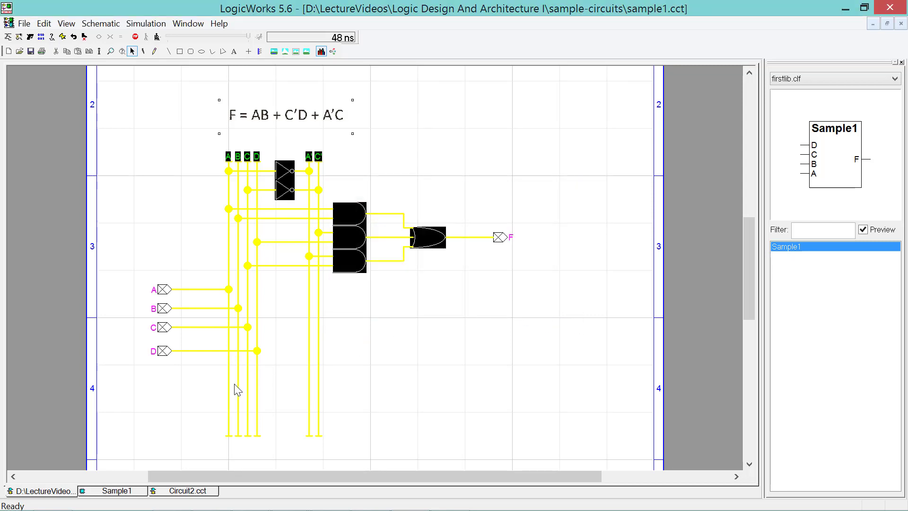
left_click(192, 491)
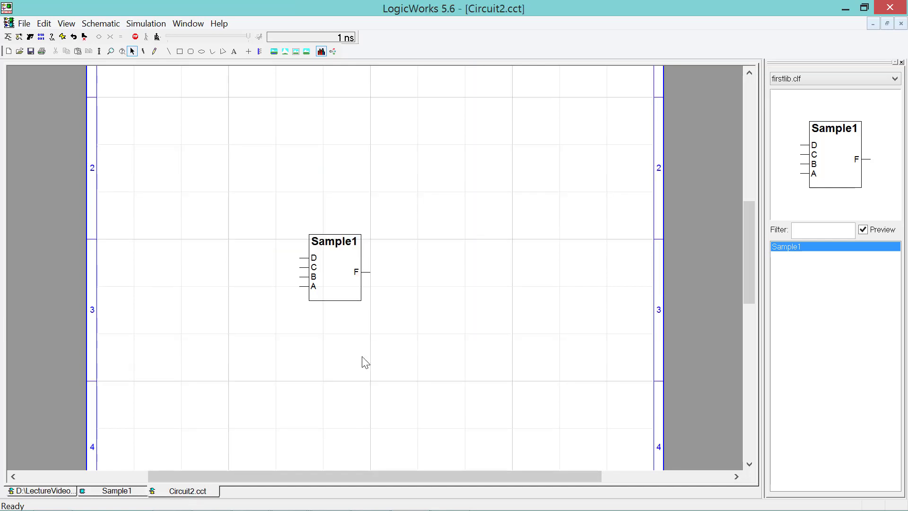
- Move Sample1 lower and paste the copied gate circuit above it
left_click(355, 285)
left_click_drag(355, 289, 360, 426)
left_click(318, 231)
key("ctrl+v")
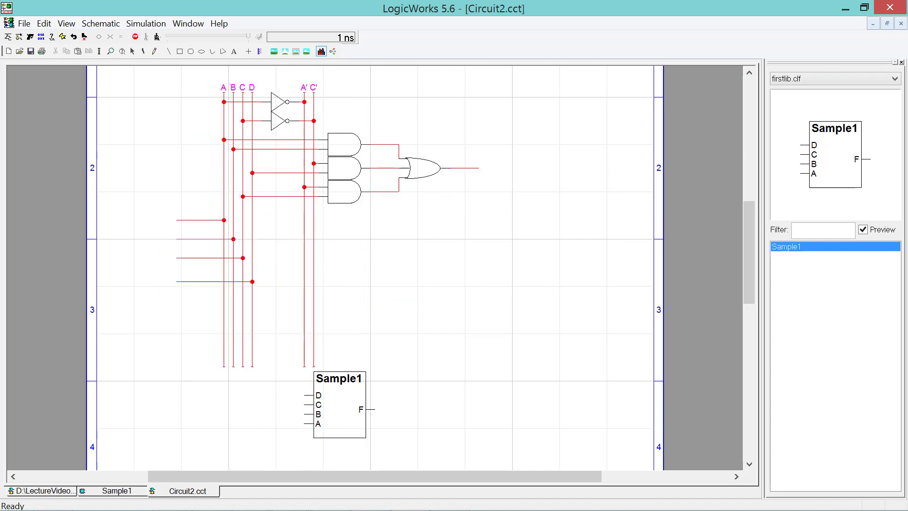
left_click(177, 366)
key("space")
- Wire Sample1's D, C, B and A inputs to the matching input lines
left_click_drag(309, 399, 252, 369)
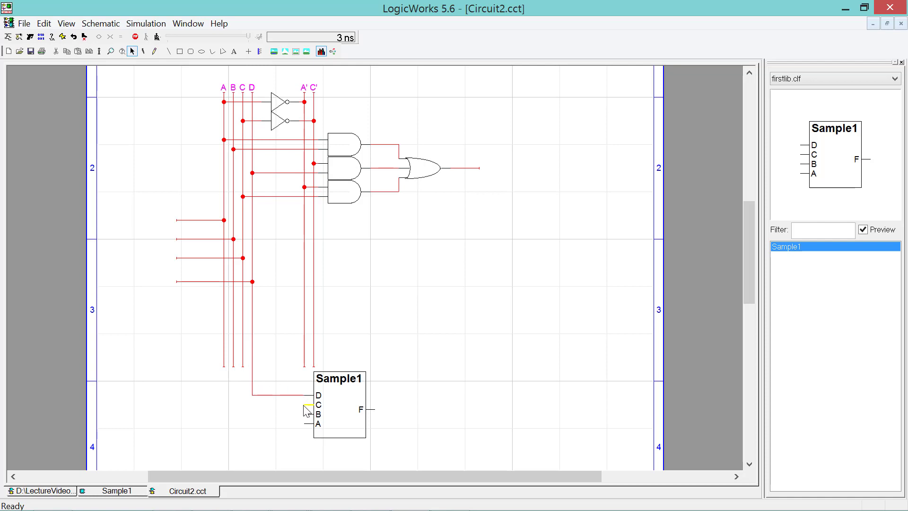
left_click_drag(304, 406, 247, 372)
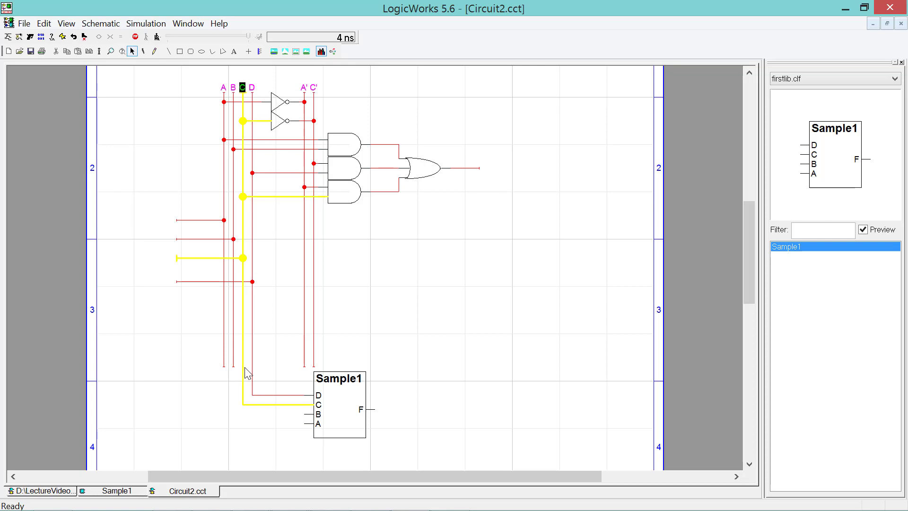
mouse_move(305, 415)
left_mouse_down()
mouse_move(247, 391)
mouse_move(233, 369)
left_mouse_up()
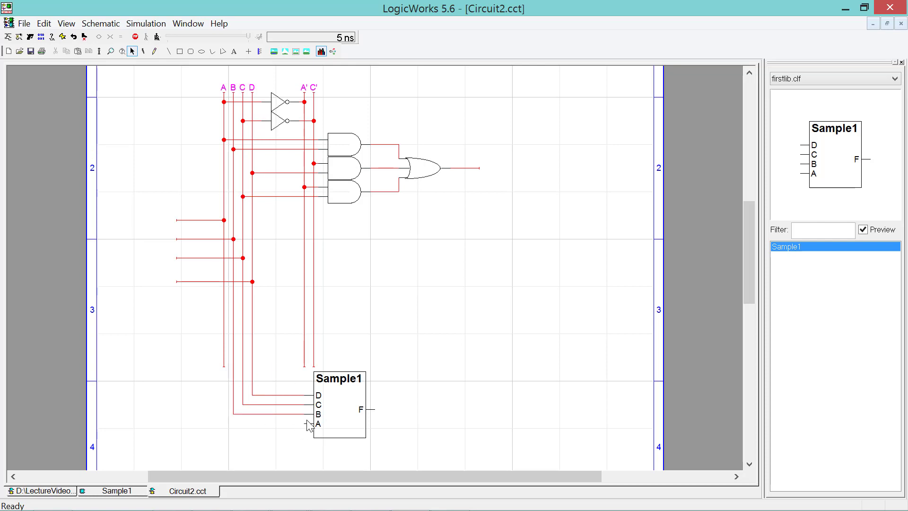
left_click_drag(305, 425, 226, 370)
left_click(846, 80)
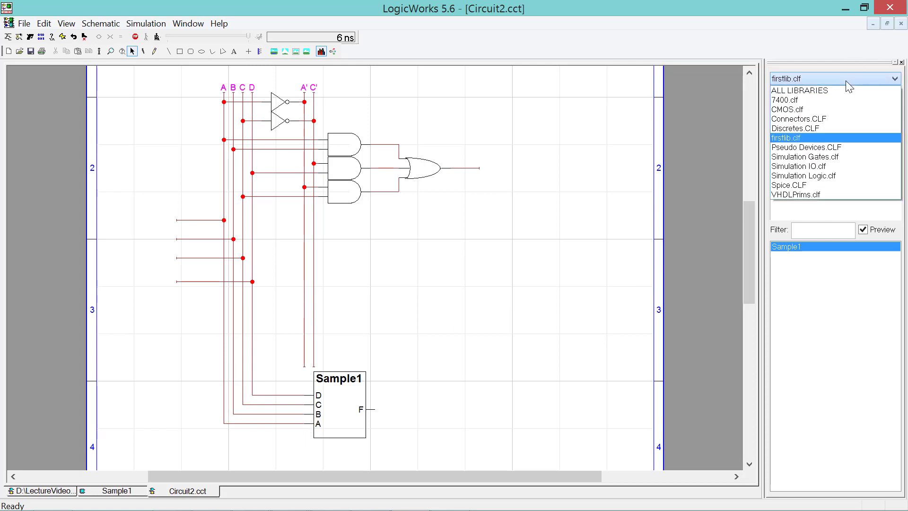
- Attach Binary Probes from Simulation IO.clf to the OR gate output and Sample1's F output
left_click(831, 166)
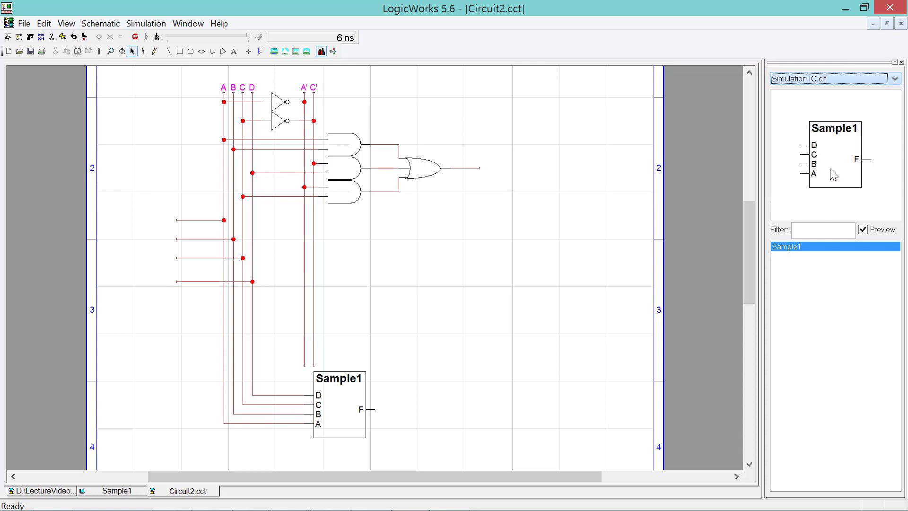
left_click(803, 388)
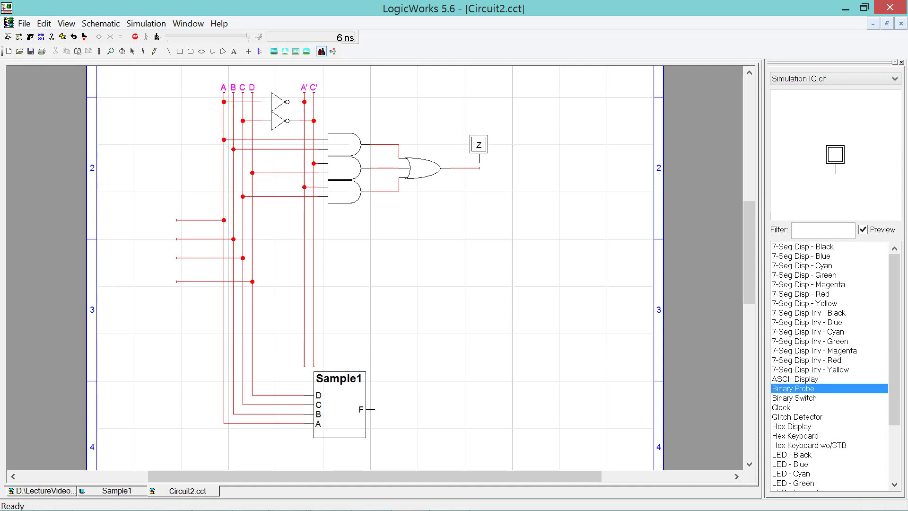
key("Escape")
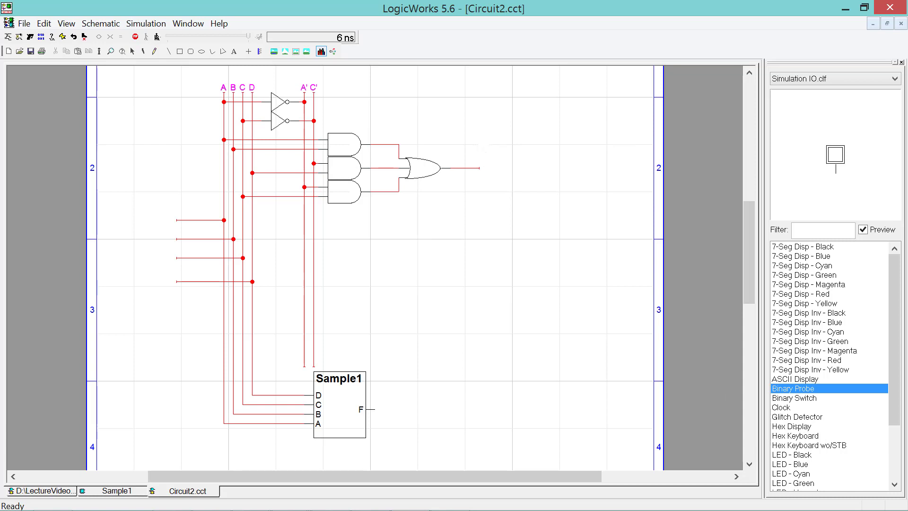
left_click(568, 196)
left_click(478, 149)
left_click(374, 390)
key("Escape")
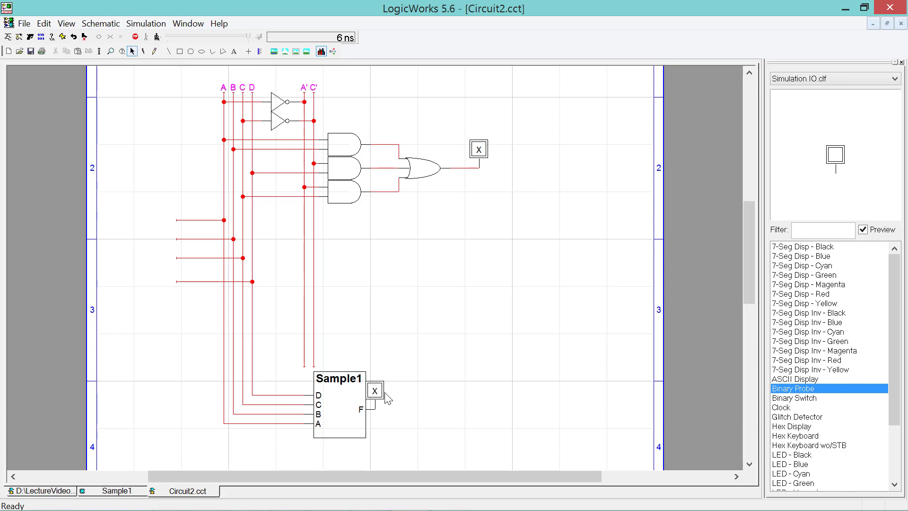
left_click_drag(382, 397, 448, 339)
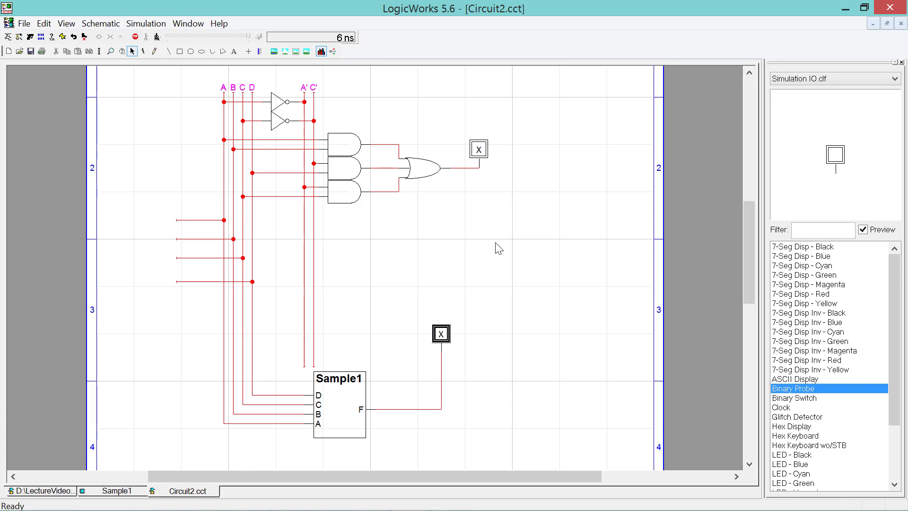
left_click(157, 235)
- Attach Binary Switches to the input lines and move Sample1's probe beside the OR probe
left_click_drag(149, 198, 189, 301)
left_click(554, 289)
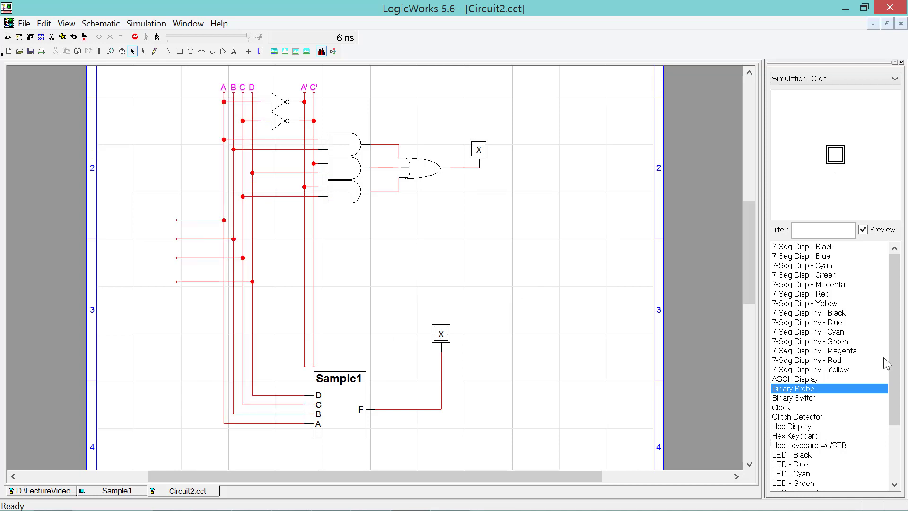
left_click(811, 399)
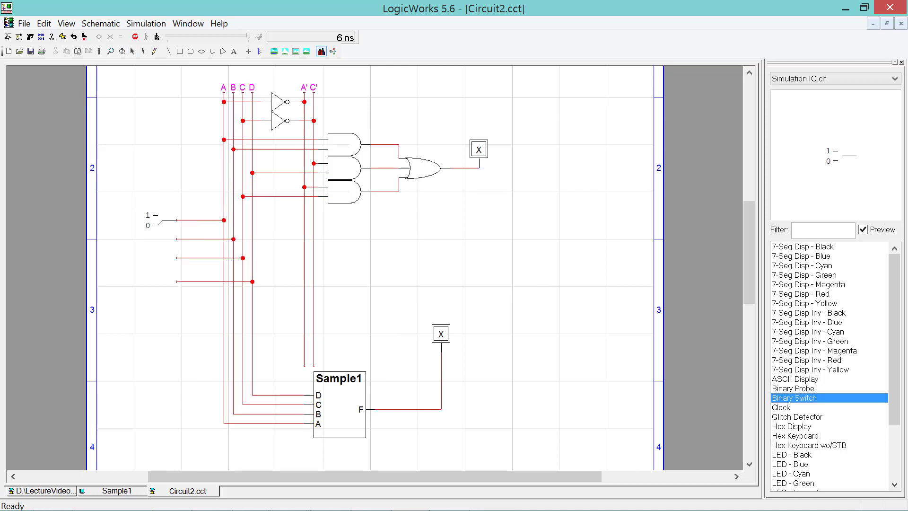
left_click(160, 219)
left_click(159, 238)
left_click(162, 238)
left_click(162, 259)
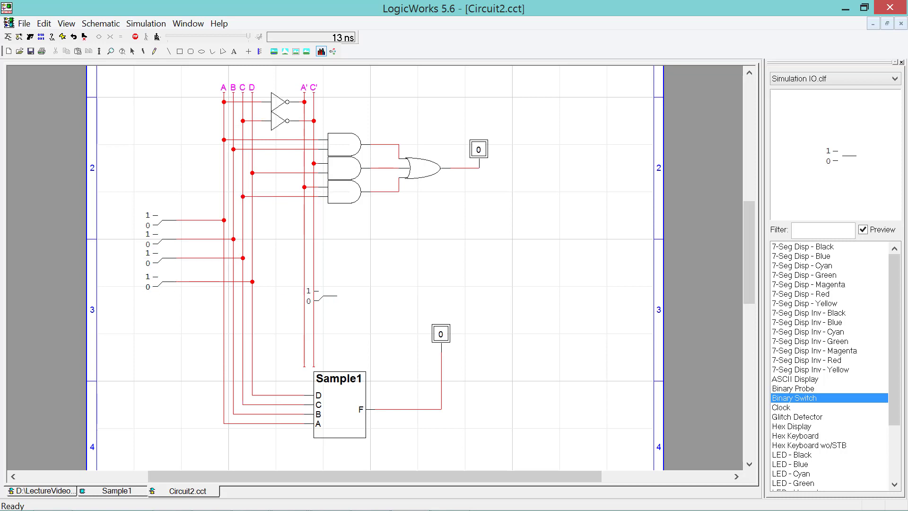
key("space")
left_click_drag(445, 337, 509, 154)
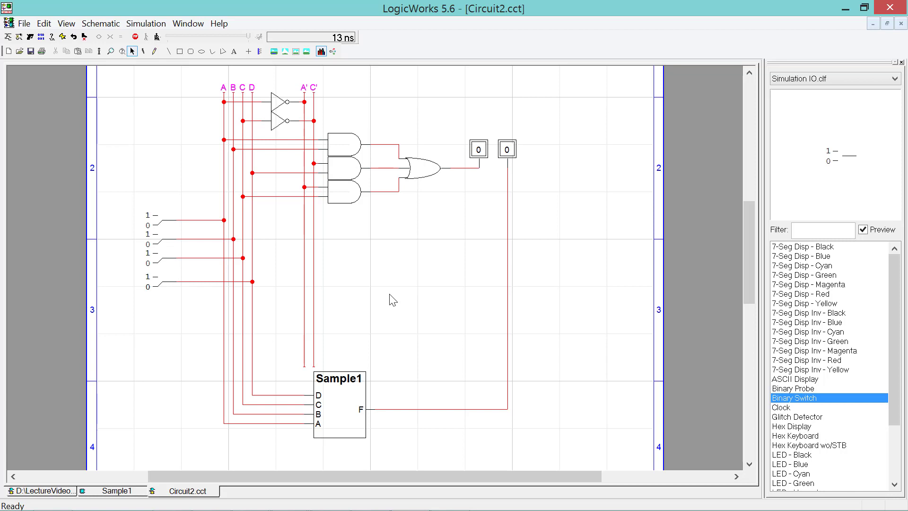
- Toggle switches C, D, B and A through several combinations, checking both probes match
left_click(345, 382)
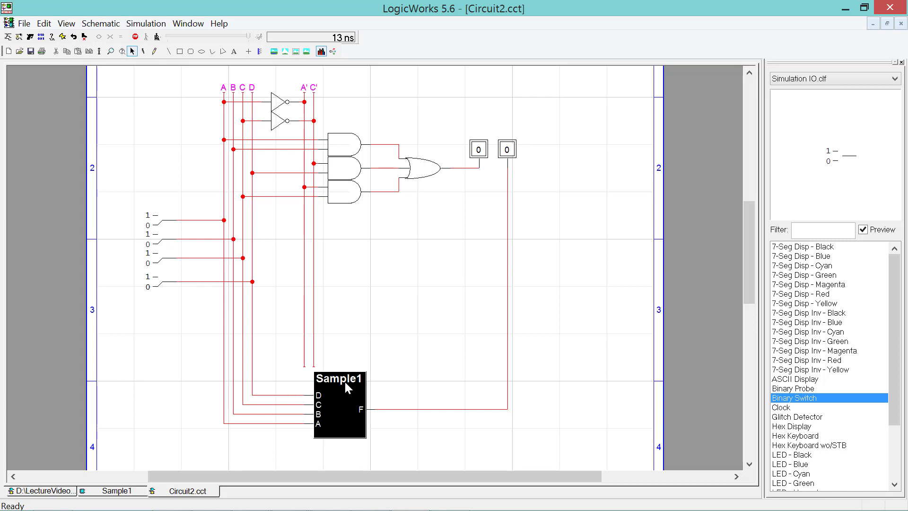
left_click_drag(431, 110, 287, 214)
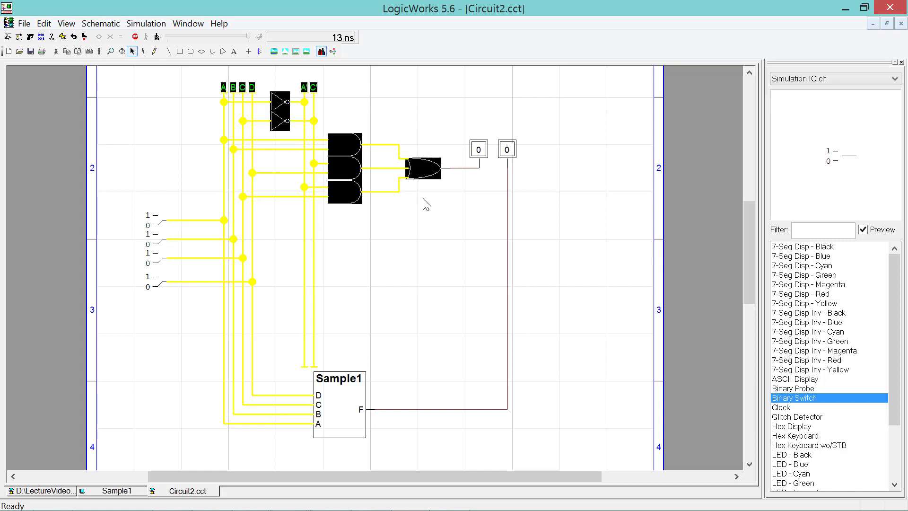
left_click(432, 216)
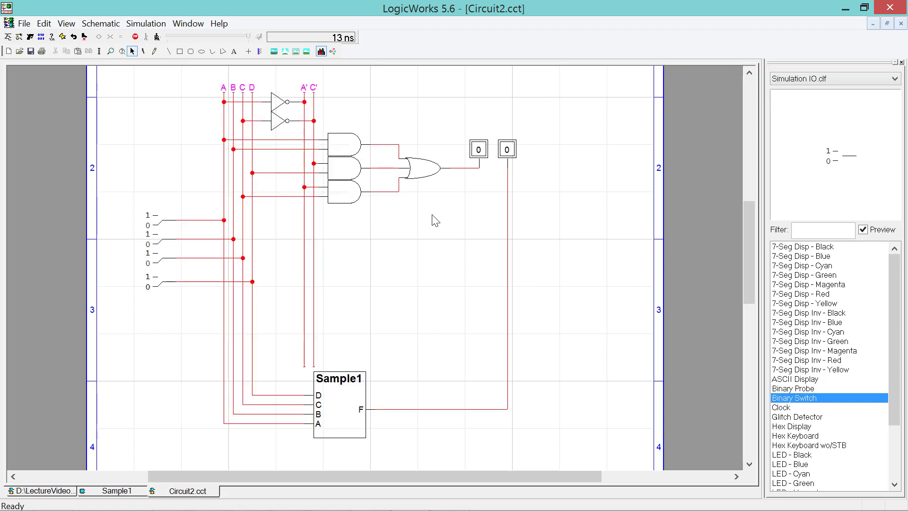
left_click(158, 261)
left_click(163, 282)
left_click(161, 240)
left_click(161, 259)
left_click(159, 225)
left_click(159, 224)
left_click(160, 256)
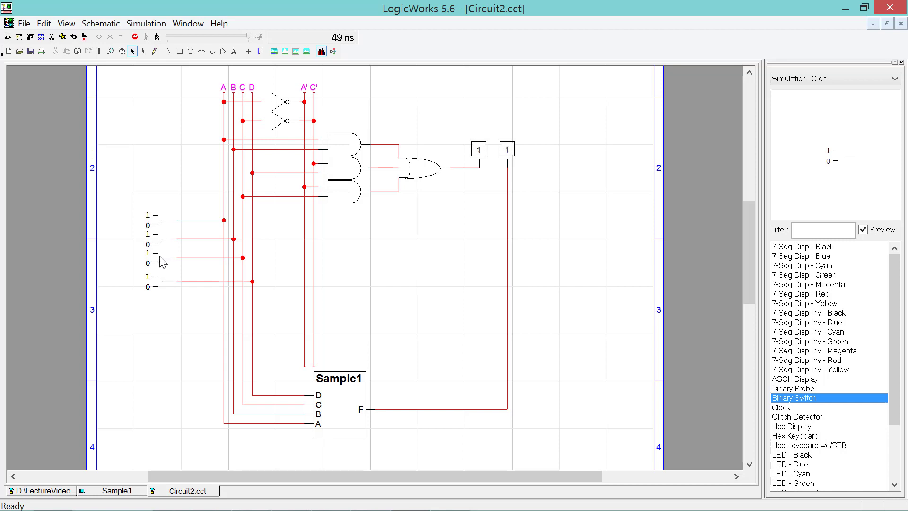
left_click(161, 284)
- Set A to 1 and cycle D, C and B until both probes read 1
left_click(161, 221)
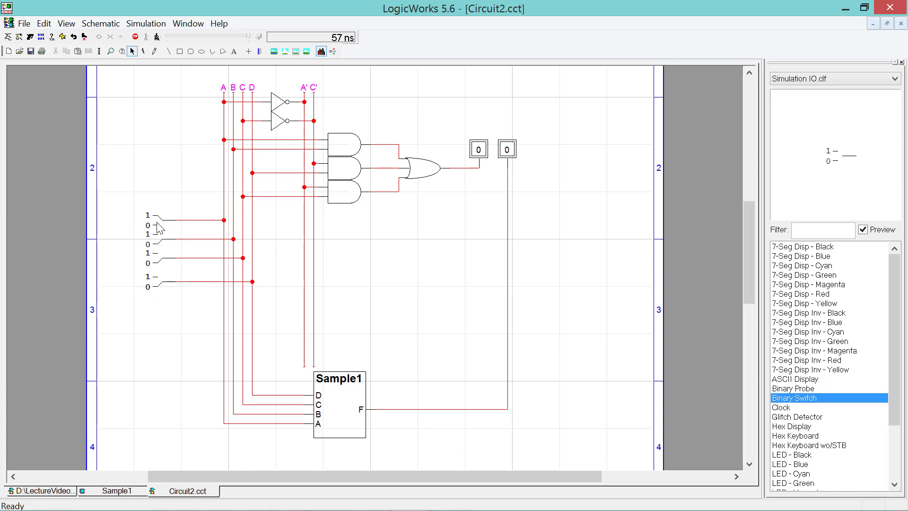
left_click(164, 284)
left_click(162, 262)
left_click(161, 279)
left_click(160, 278)
left_click(162, 240)
left_click(164, 262)
left_click(162, 289)
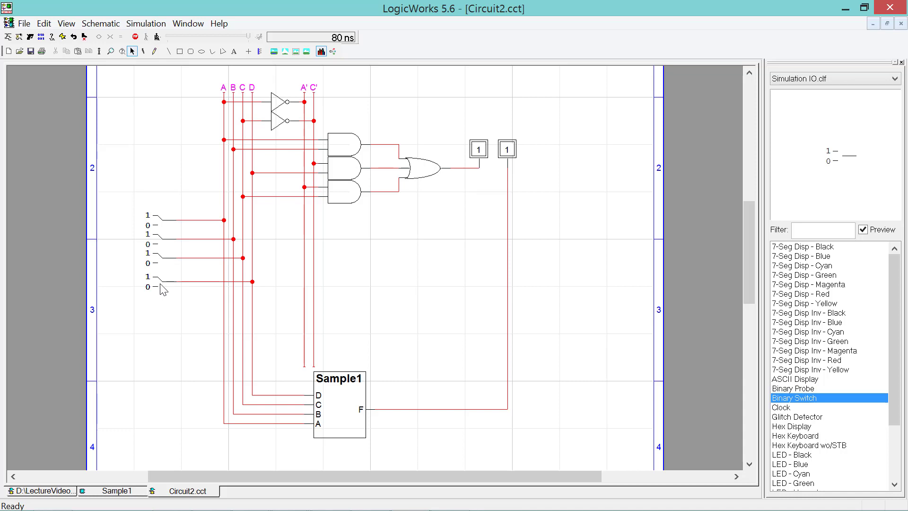
left_click(479, 149)
left_click(509, 156)
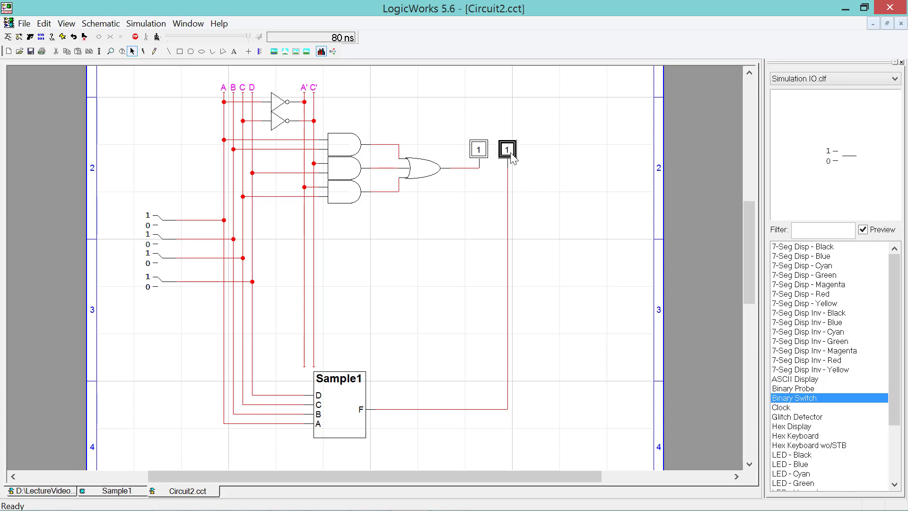
- Place four Sample1 copies from firstlib.clf in a column right of the circuit
left_click(846, 74)
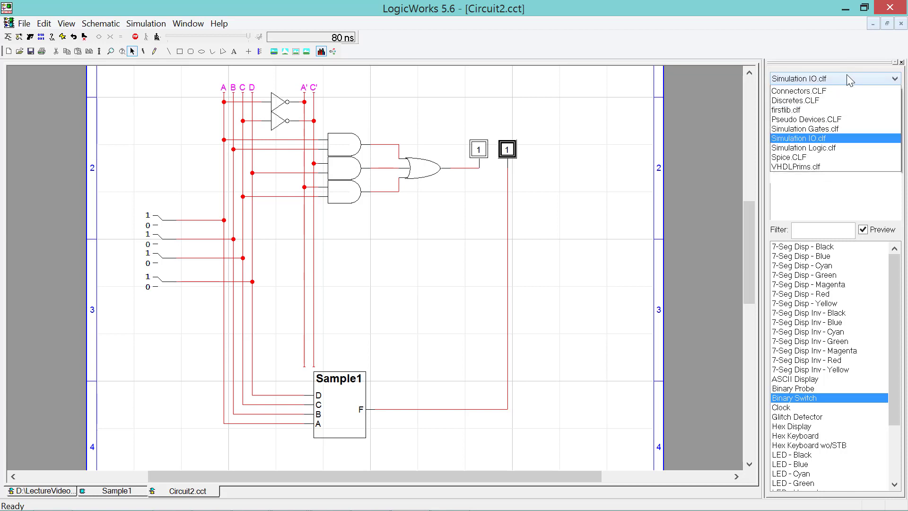
left_click(836, 137)
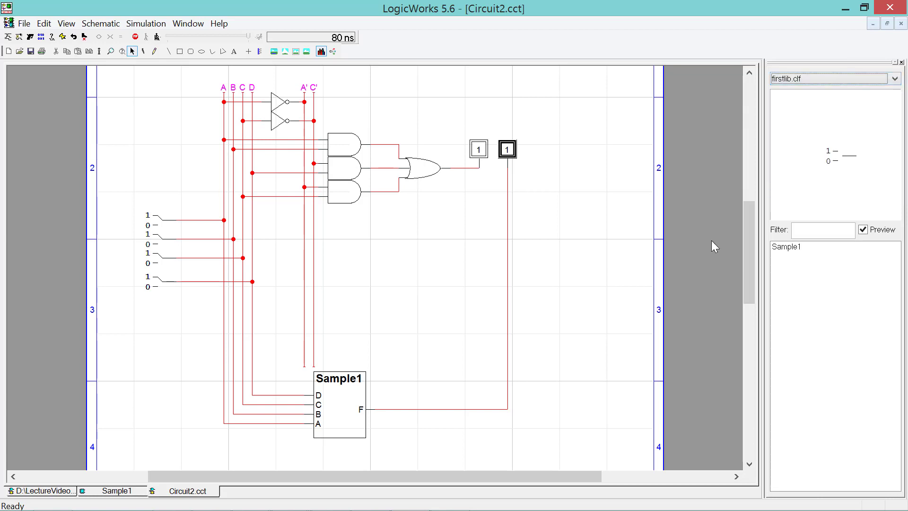
left_click(804, 249)
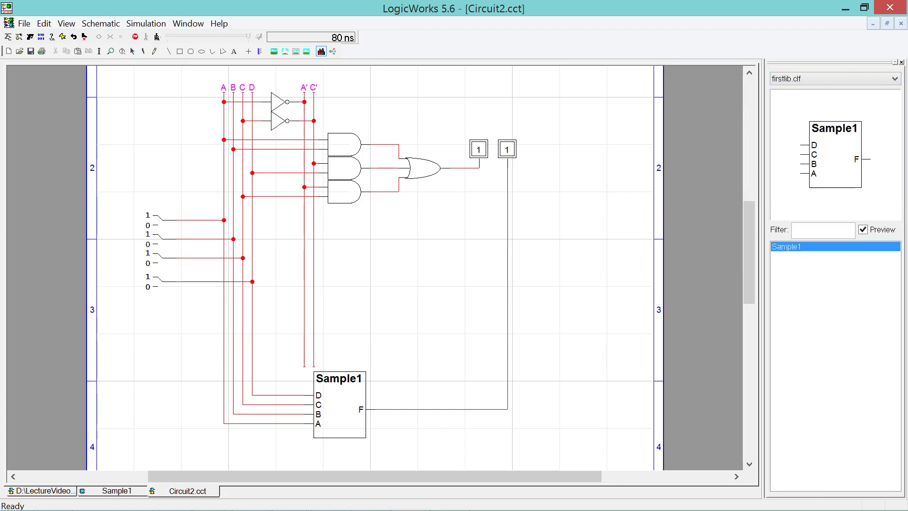
left_click(566, 224)
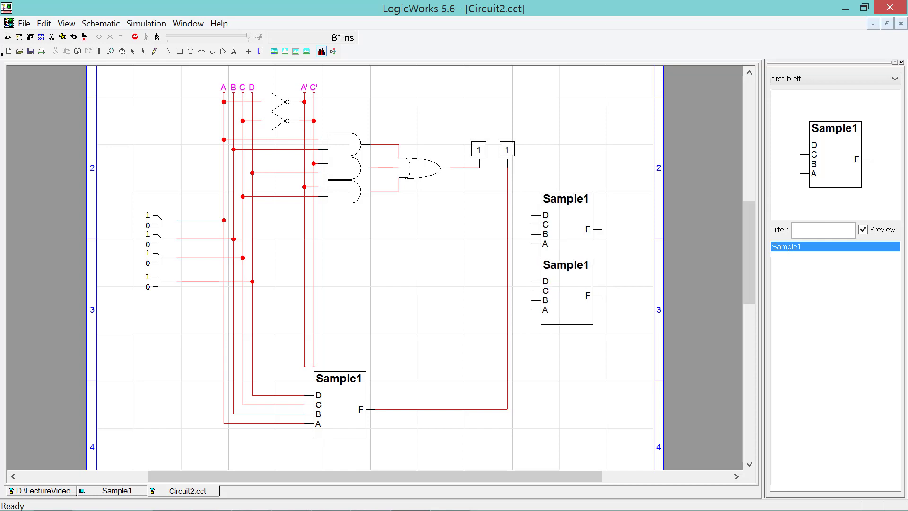
left_click(567, 295)
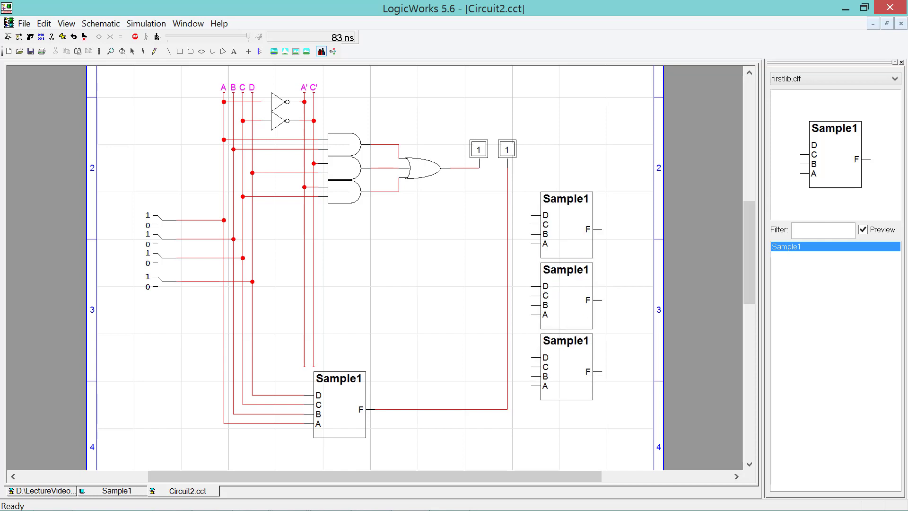
left_click(566, 366)
left_click(566, 437)
key("space")
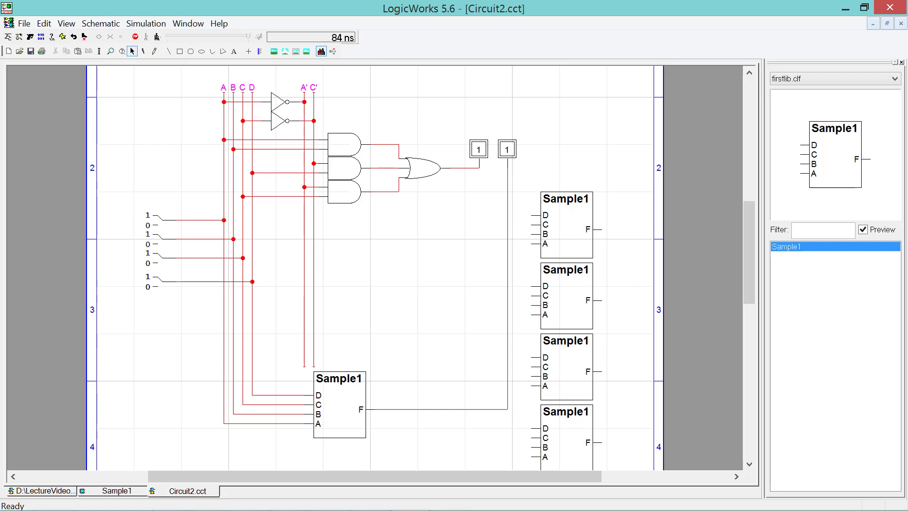
- Switch to Simulation Logic.clf and preview Adder-4, Adder-8, Buffer-1, Buffer-4 and Buffer-8
left_click(832, 80)
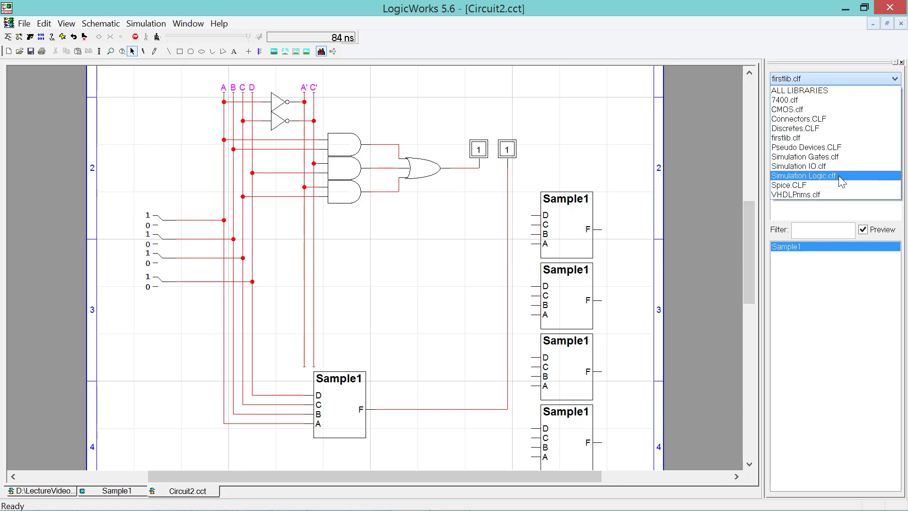
left_click(839, 179)
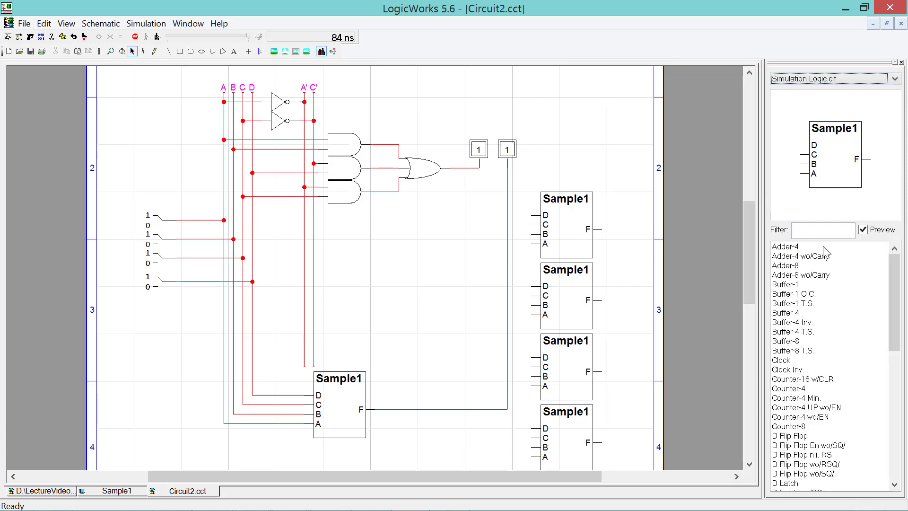
left_click(823, 246)
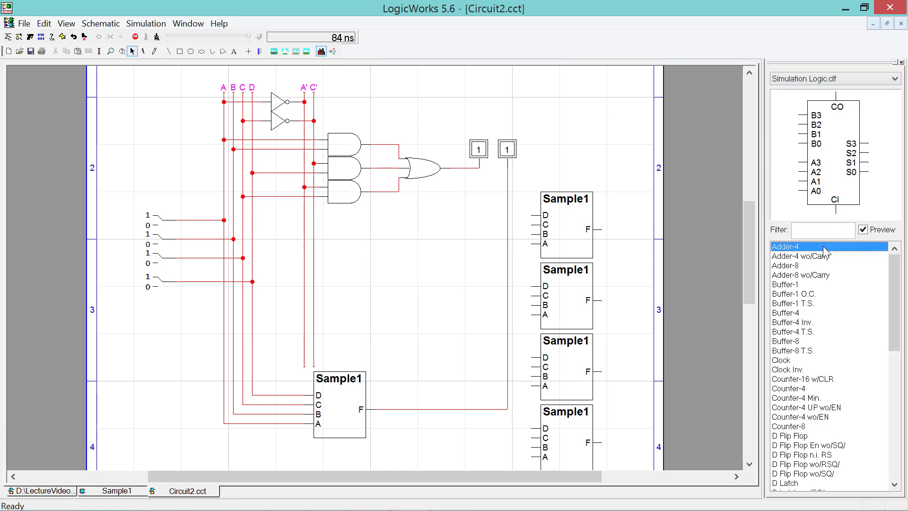
left_click(810, 266)
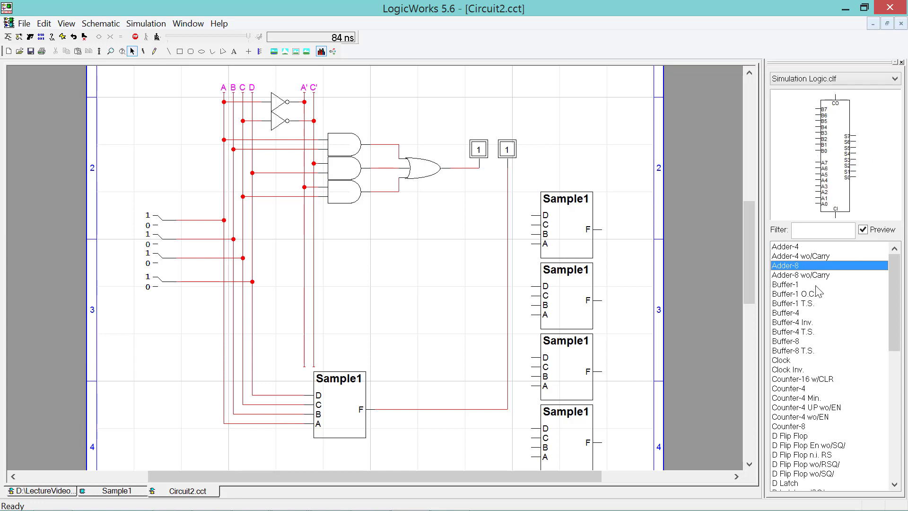
left_click(817, 285)
left_click(818, 313)
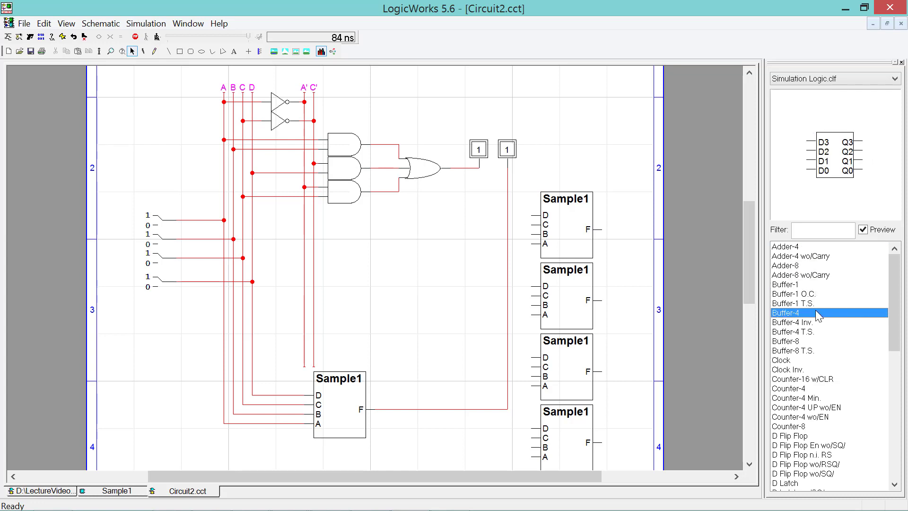
left_click(818, 341)
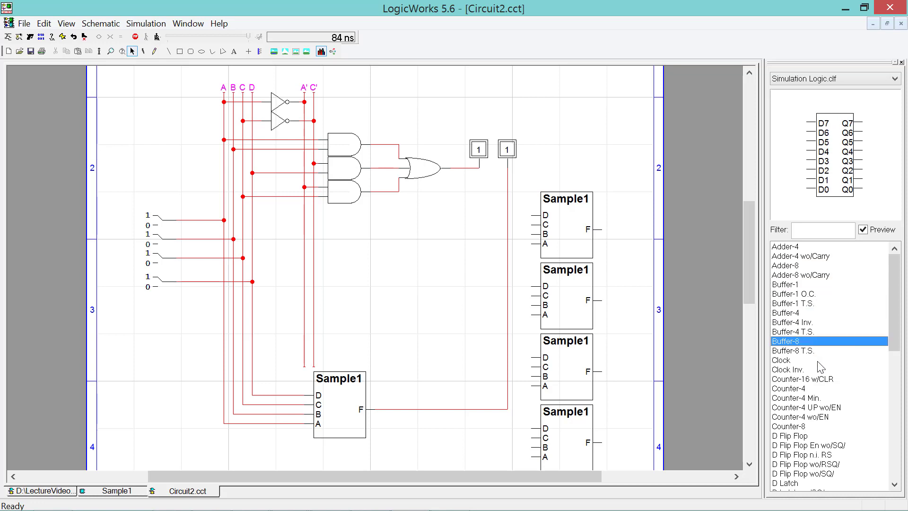